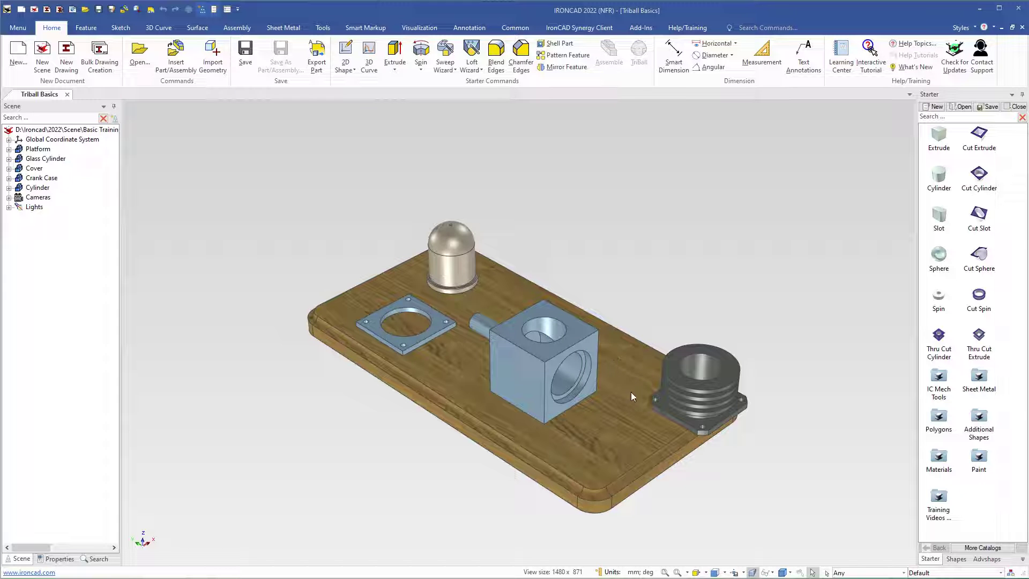
Select the cylinder and drag it freely across the platform, leaving it near the right end
{"action": "left_click", "coordinate": [680, 392]}
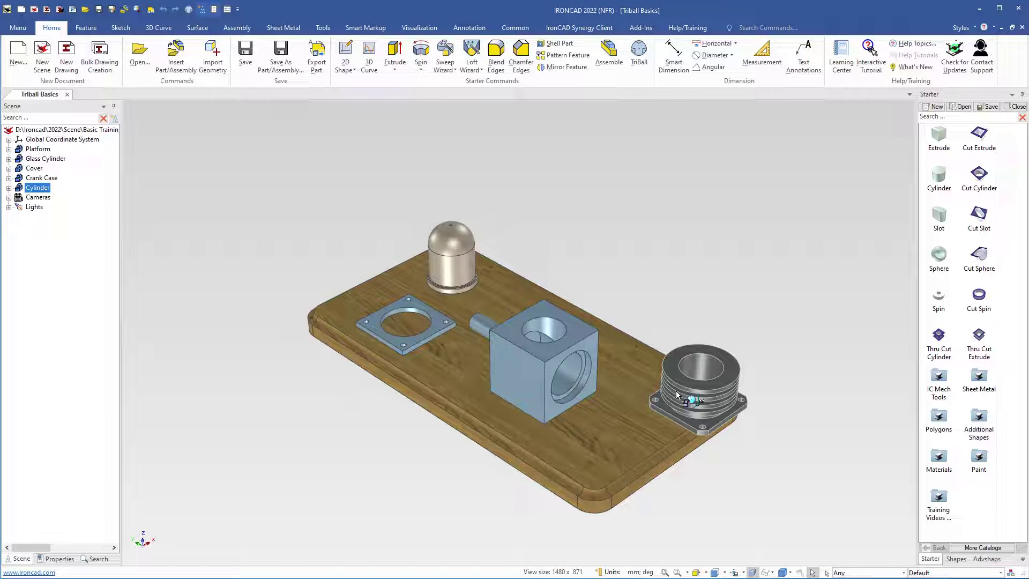
{"action": "left_click_drag", "start_coordinate": [677, 395], "coordinate": [499, 364]}
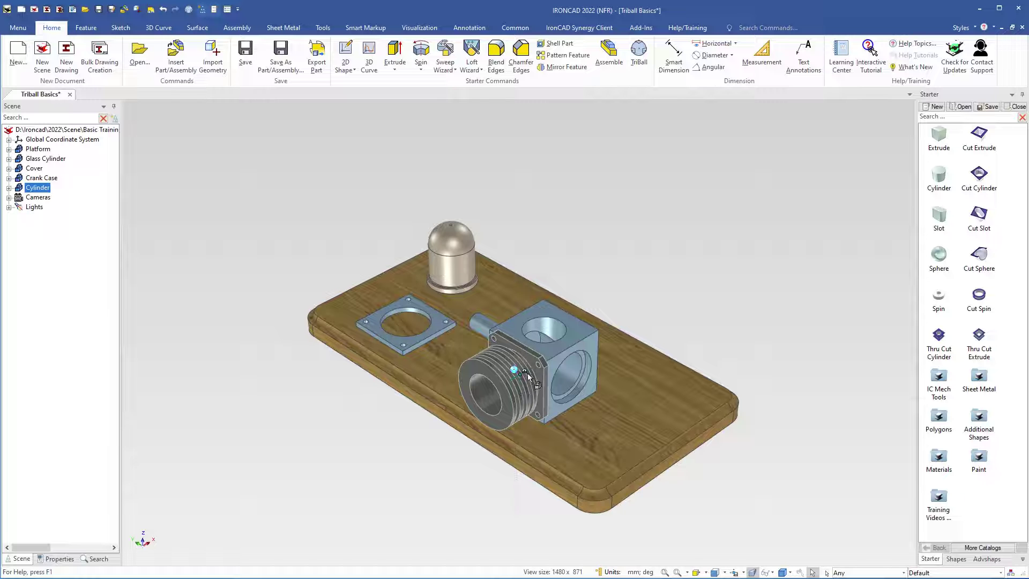
{"action": "left_click_drag", "start_coordinate": [527, 377], "coordinate": [696, 412]}
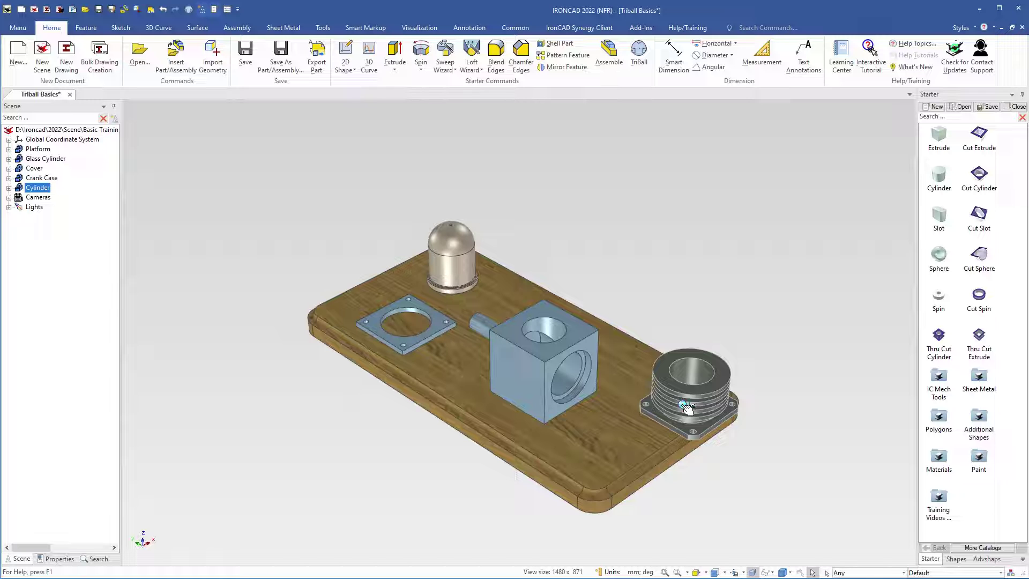
{"action": "left_click", "coordinate": [229, 29]}
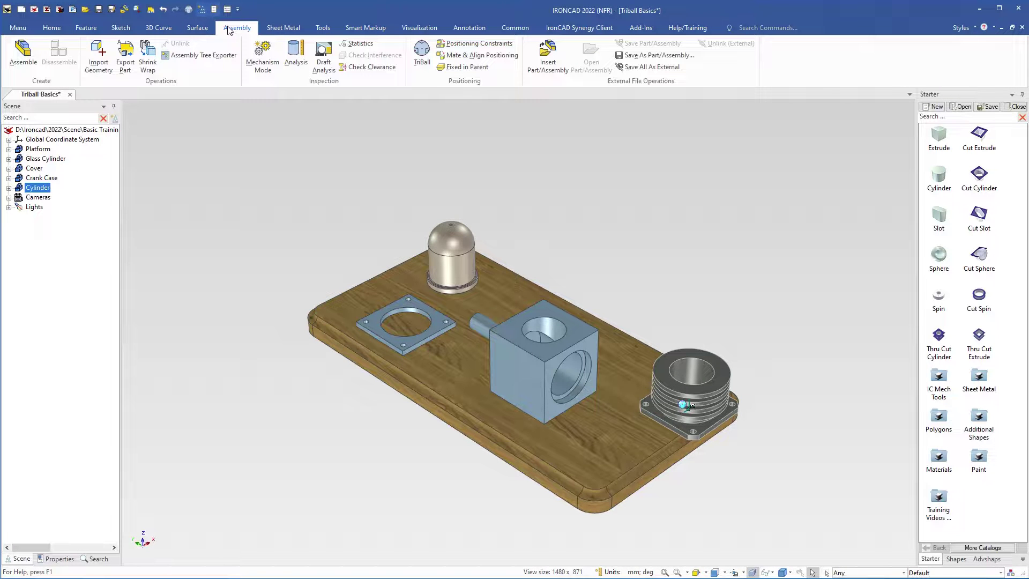
{"action": "left_click", "coordinate": [322, 28]}
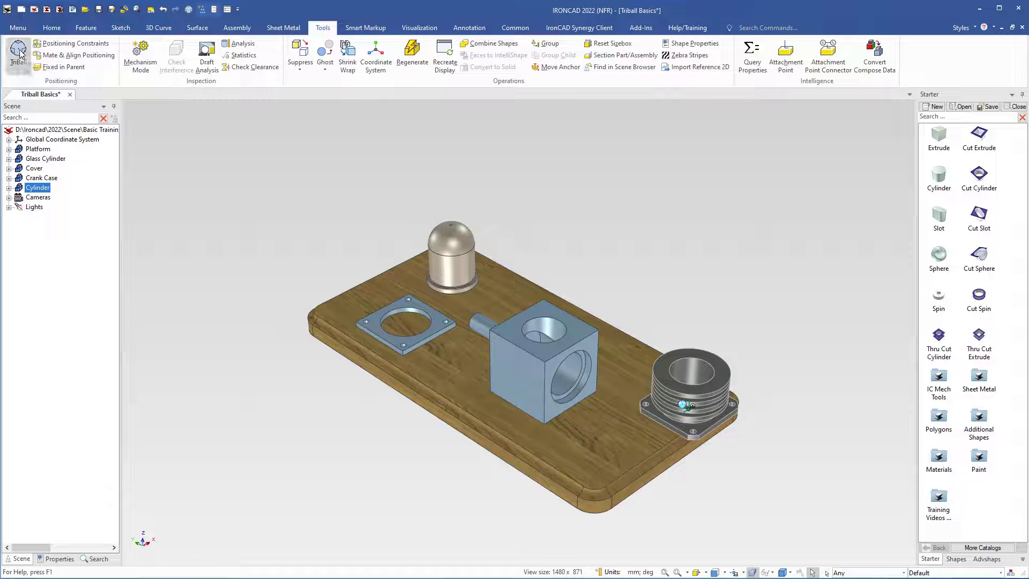
{"action": "left_click", "coordinate": [52, 29]}
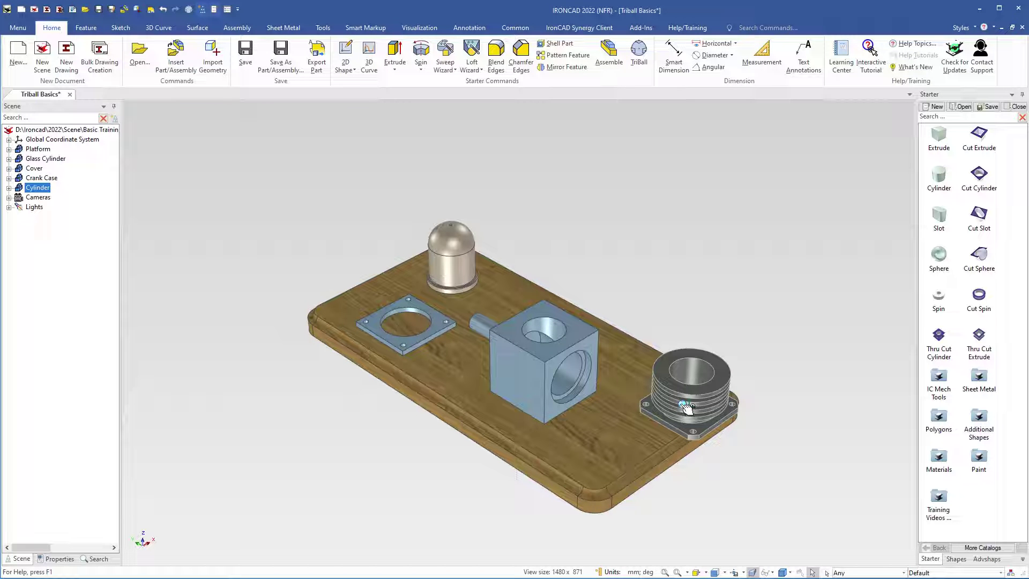
{"action": "key", "text": "F10"}
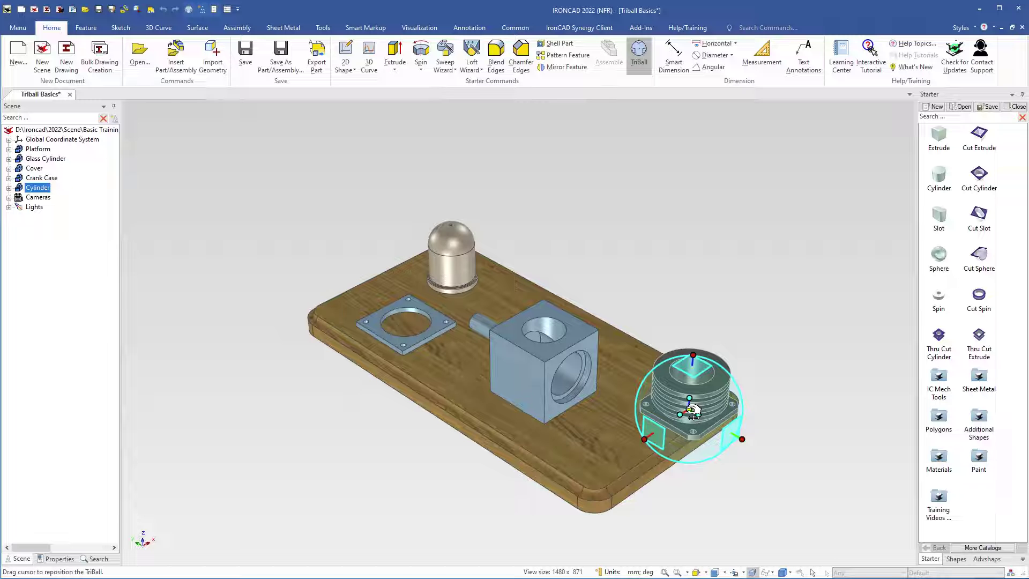
Drag the cylinder around by its TriBall centre, then slide it toward the platform's front edge
{"action": "left_click_drag", "start_coordinate": [692, 411], "coordinate": [521, 380]}
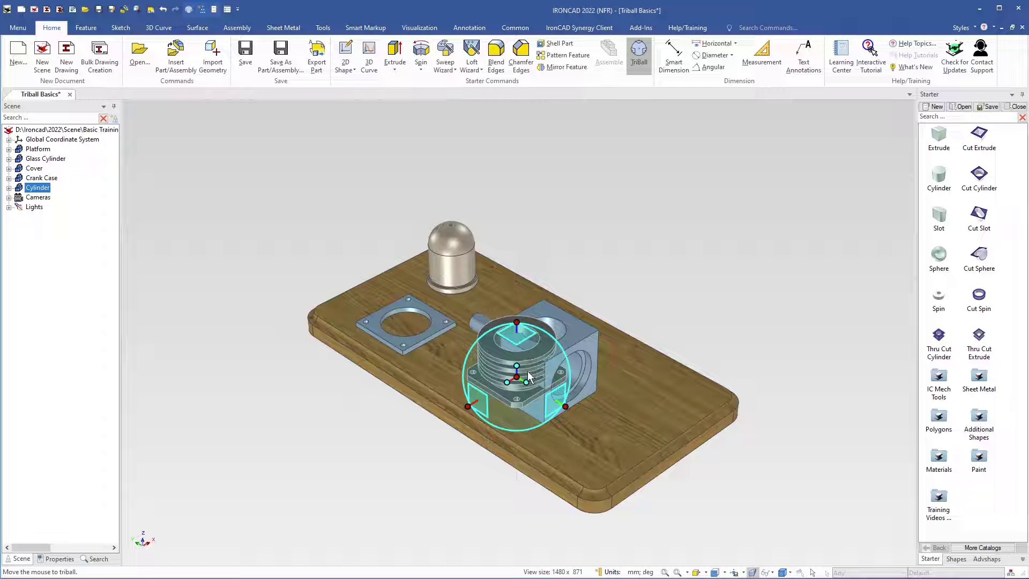
{"action": "left_click_drag", "start_coordinate": [523, 379], "coordinate": [697, 405]}
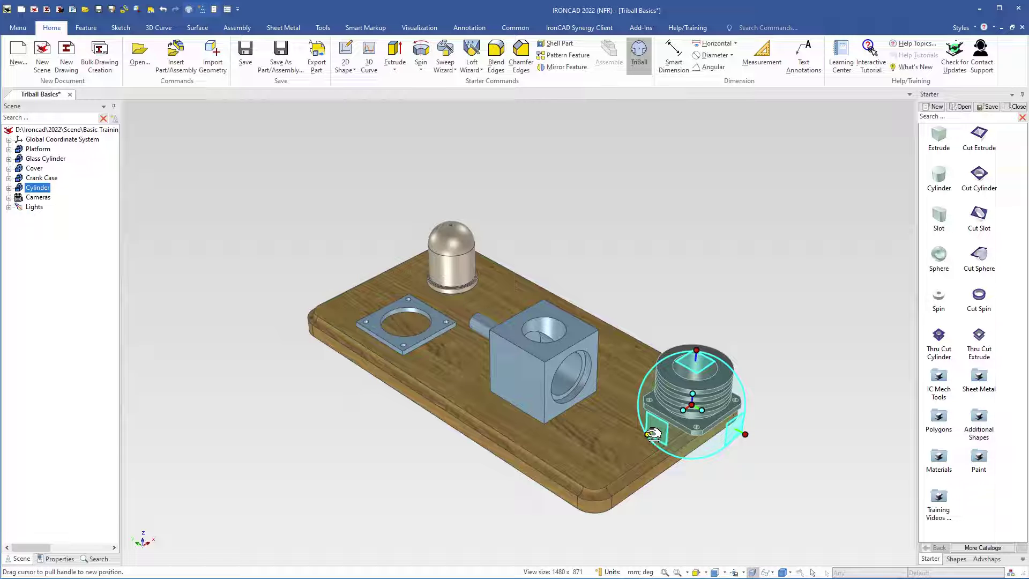
{"action": "left_click_drag", "start_coordinate": [653, 433], "coordinate": [562, 501]}
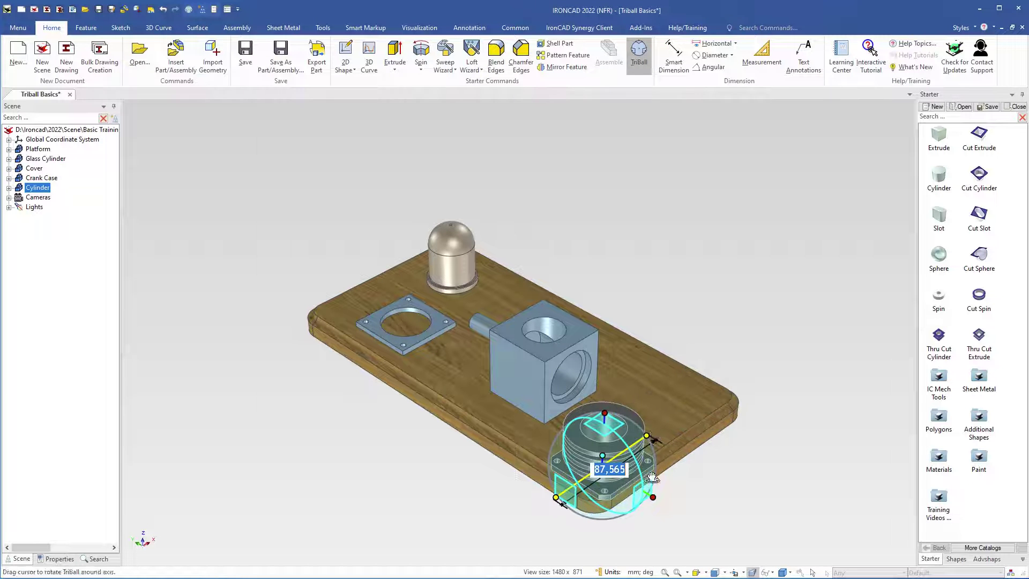
{"action": "left_click", "coordinate": [653, 494]}
Slide the cylinder along the axis toward the plate, lift it, and carry it over the dome
{"action": "left_click_drag", "start_coordinate": [653, 488], "coordinate": [484, 392]}
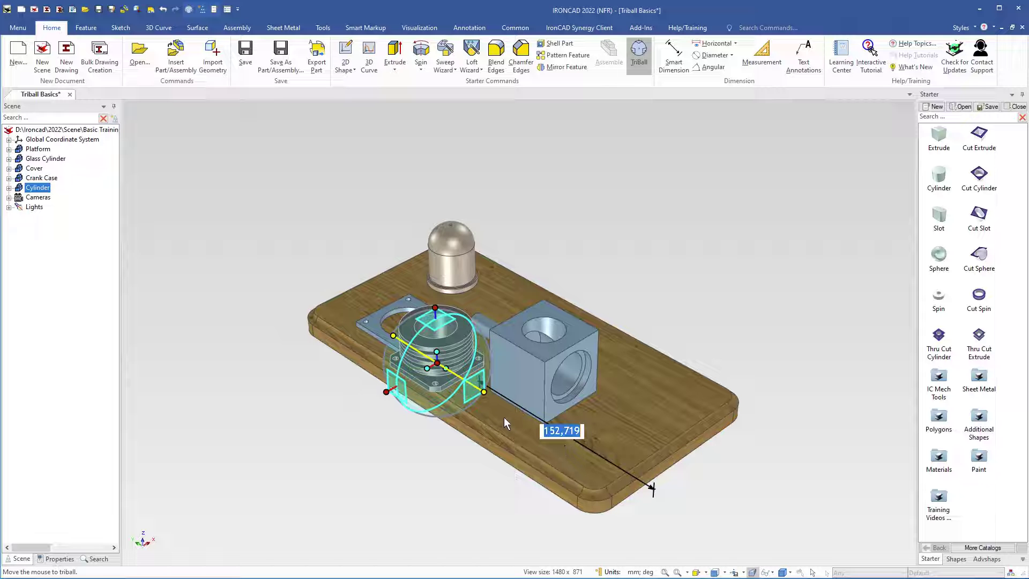
{"action": "left_click_drag", "start_coordinate": [439, 309], "coordinate": [429, 161]}
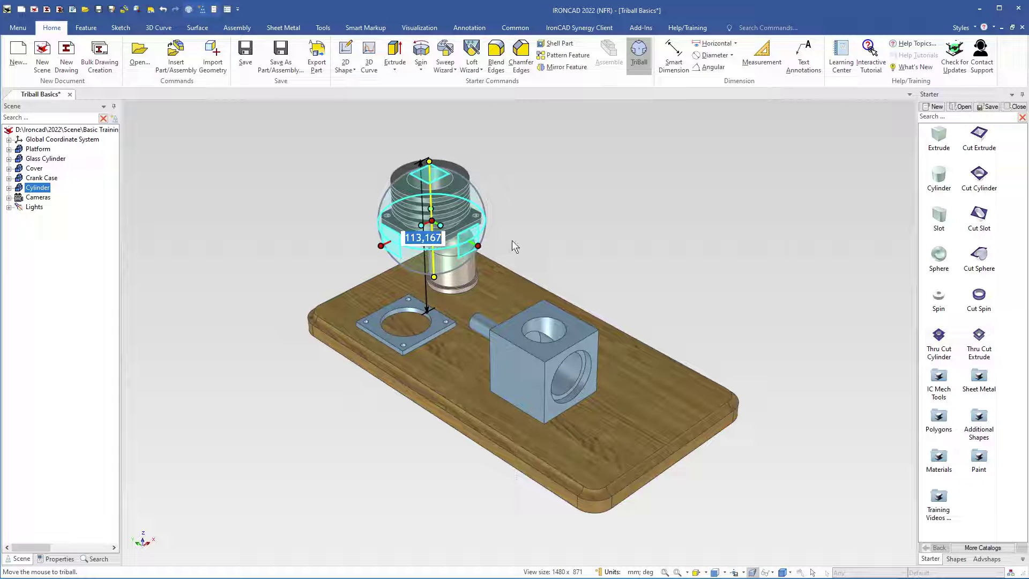
{"action": "key", "text": "Return"}
{"action": "middle_click_drag", "start_coordinate": [442, 340], "coordinate": [461, 319]}
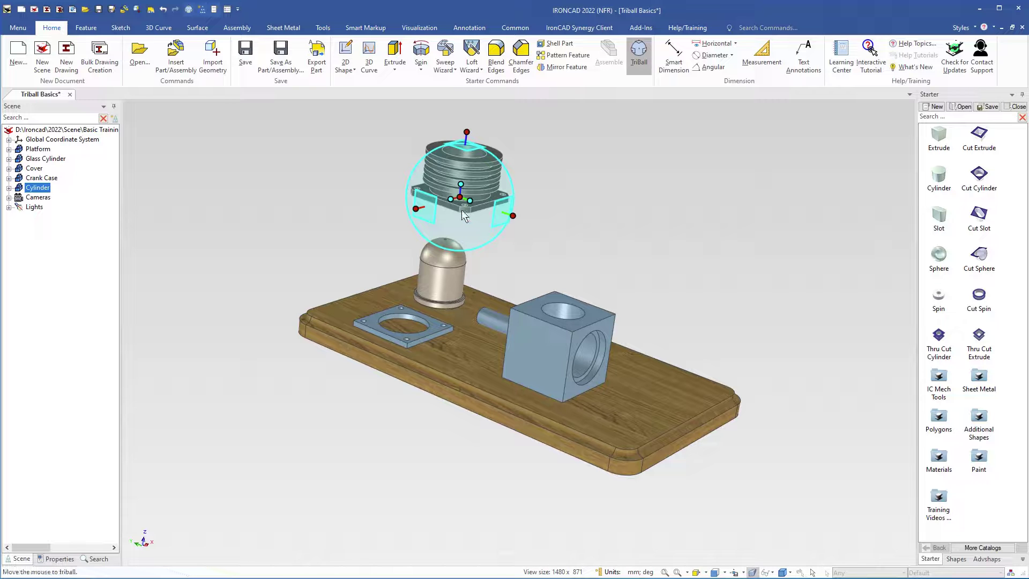
{"action": "left_click_drag", "start_coordinate": [465, 198], "coordinate": [472, 339]}
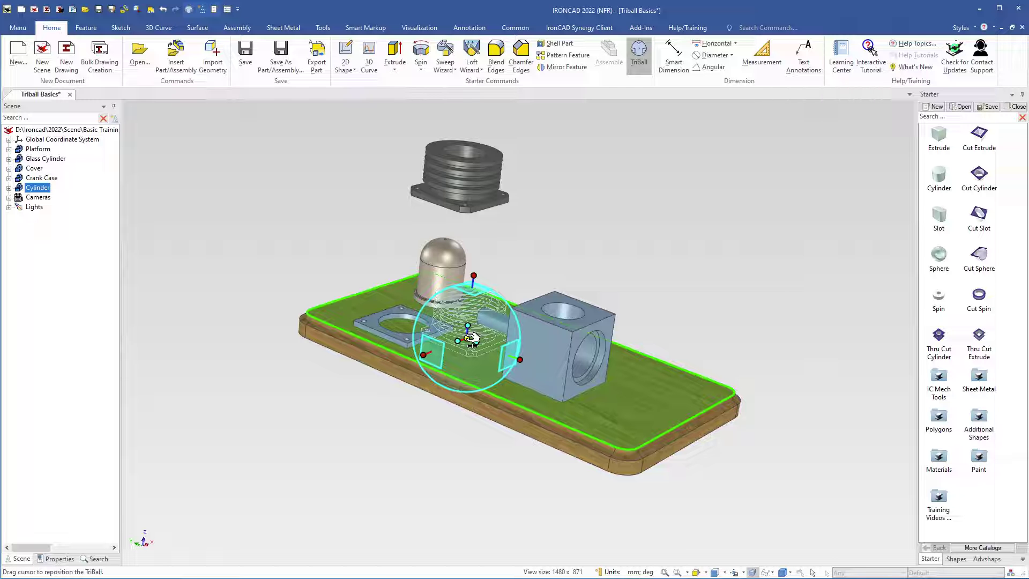
Drop the cylinder onto the platform and slide it along two TriBall axes to the right end
{"action": "mouse_move", "coordinate": [472, 340]}
{"action": "left_mouse_down"}
{"action": "mouse_move", "coordinate": [438, 322]}
{"action": "mouse_move", "coordinate": [493, 306]}
{"action": "mouse_move", "coordinate": [544, 315]}
{"action": "mouse_move", "coordinate": [505, 313]}
{"action": "mouse_move", "coordinate": [476, 329]}
{"action": "mouse_move", "coordinate": [473, 347]}
{"action": "left_mouse_up"}
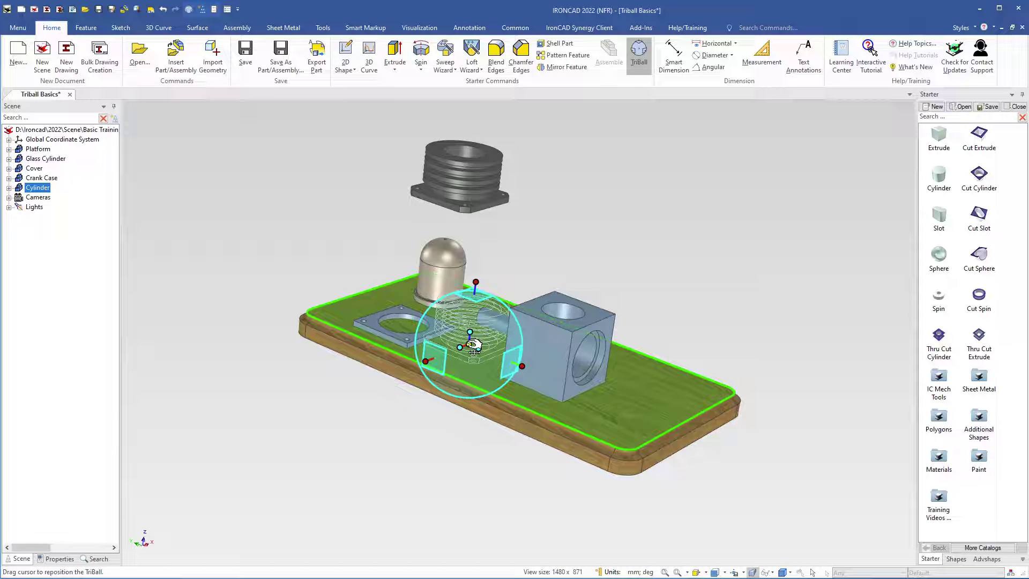
{"action": "left_click_drag", "start_coordinate": [473, 346], "coordinate": [473, 346]}
{"action": "middle_click_drag", "start_coordinate": [492, 365], "coordinate": [453, 398]}
{"action": "left_click_drag", "start_coordinate": [421, 369], "coordinate": [500, 321]}
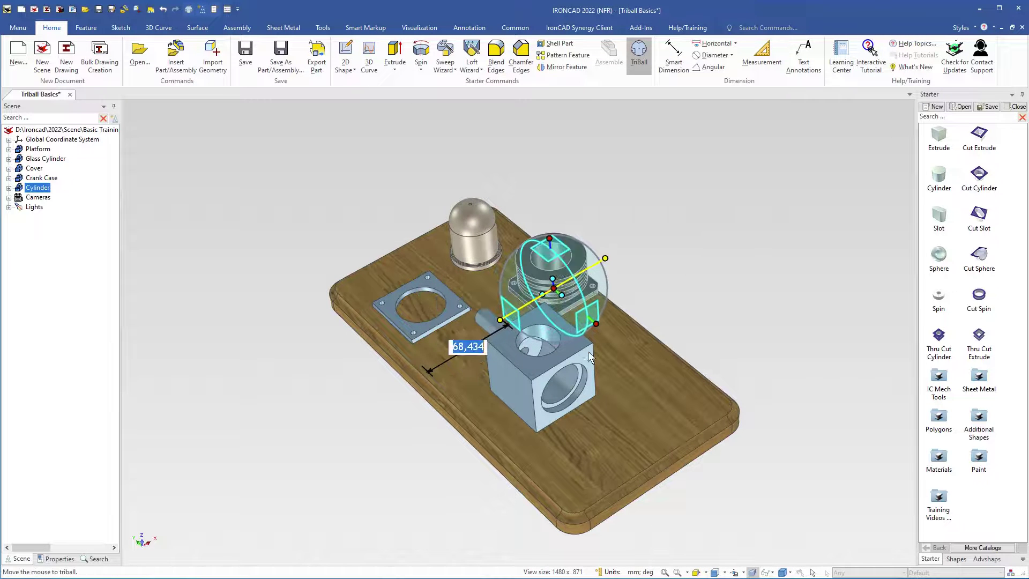
{"action": "left_click_drag", "start_coordinate": [596, 323], "coordinate": [749, 443]}
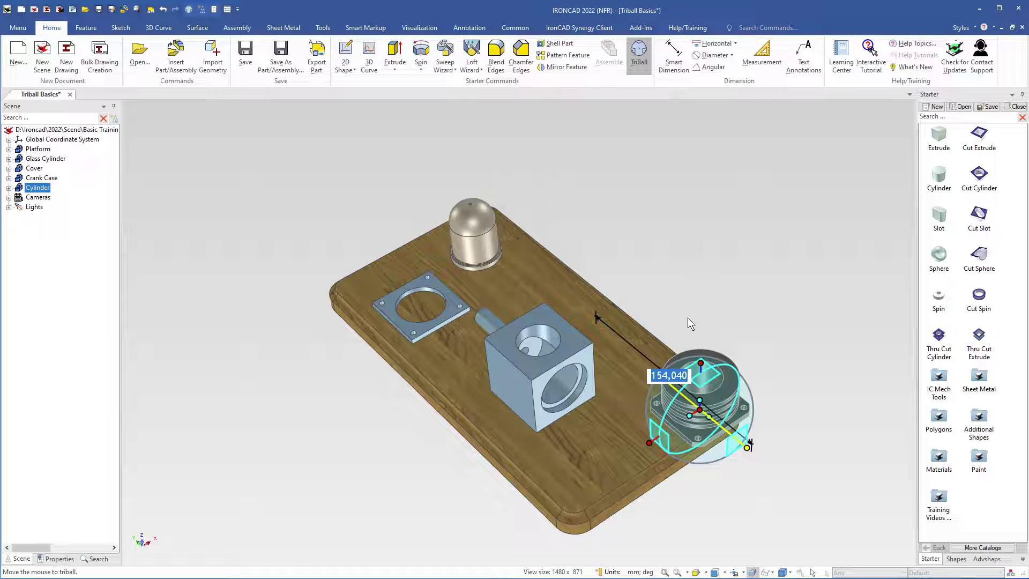
{"action": "mouse_move", "coordinate": [688, 320]}
{"action": "middle_mouse_down"}
{"action": "mouse_move", "coordinate": [676, 322]}
{"action": "mouse_move", "coordinate": [685, 324]}
{"action": "middle_mouse_up"}
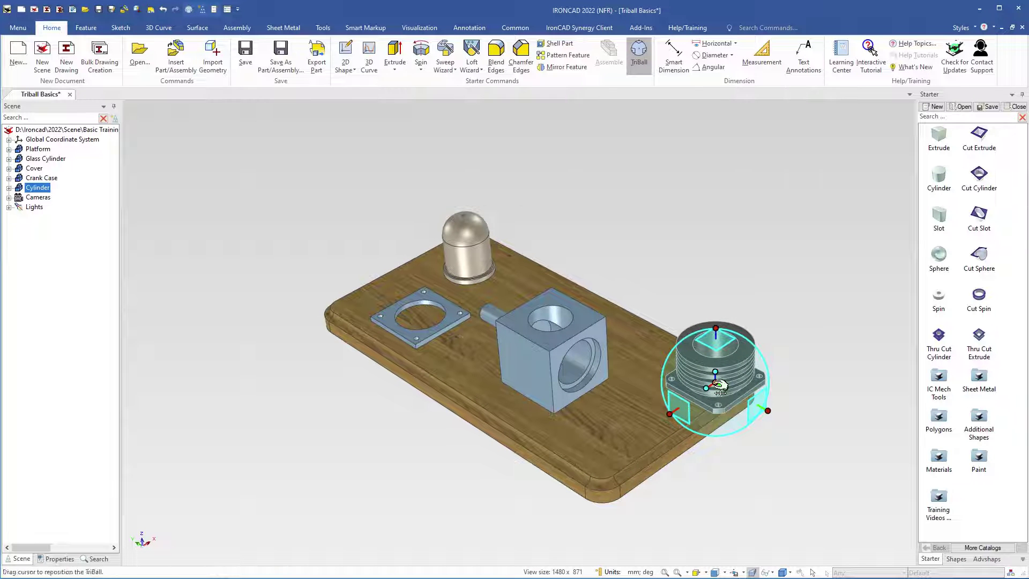
Use TriBall To Point to move the cylinder to the plate's corner hole, then onto the dome's top
{"action": "right_click", "coordinate": [716, 385]}
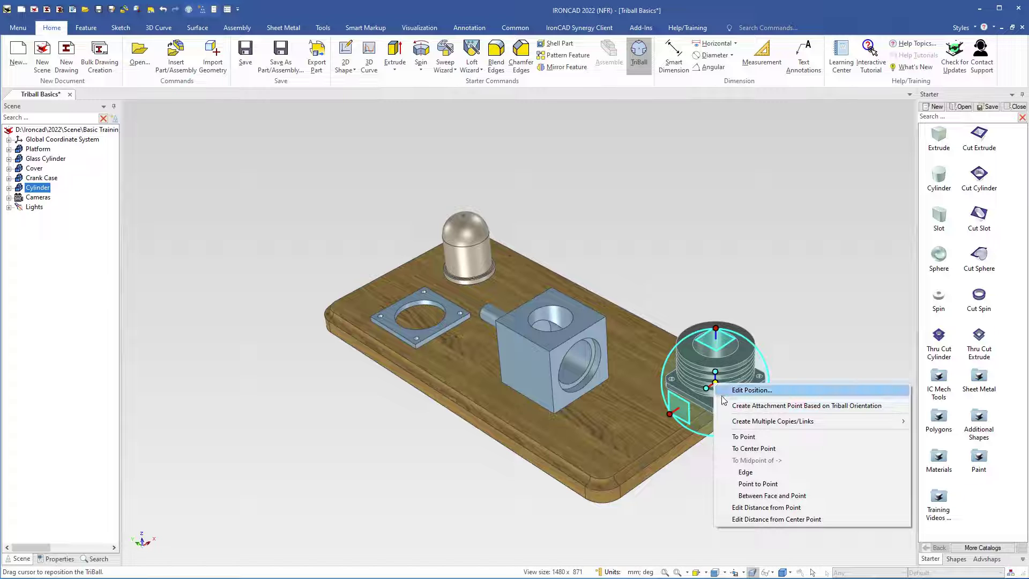
{"action": "left_click", "coordinate": [748, 437]}
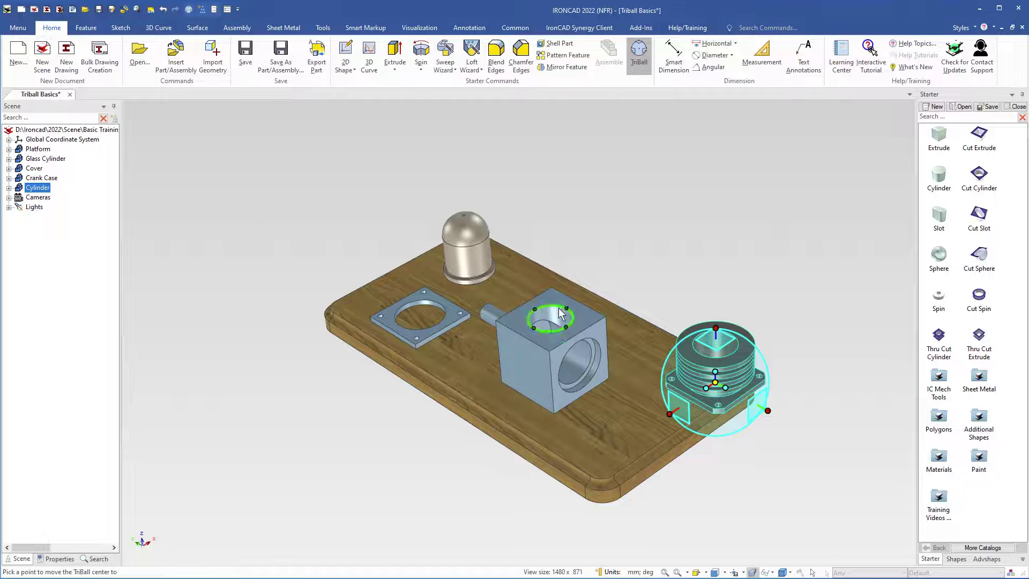
{"action": "left_click", "coordinate": [379, 317]}
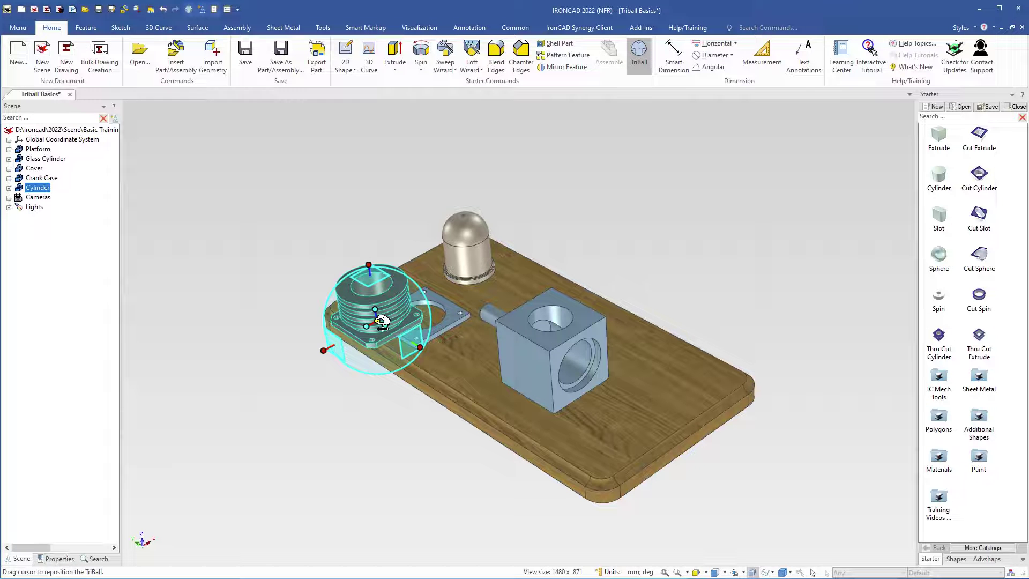
{"action": "right_click", "coordinate": [381, 321]}
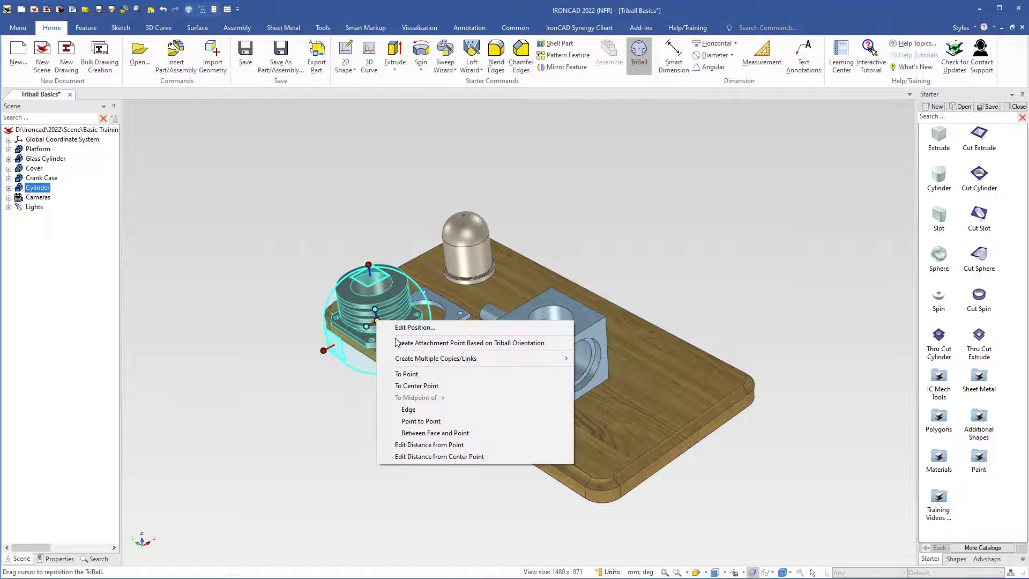
{"action": "left_click", "coordinate": [410, 374]}
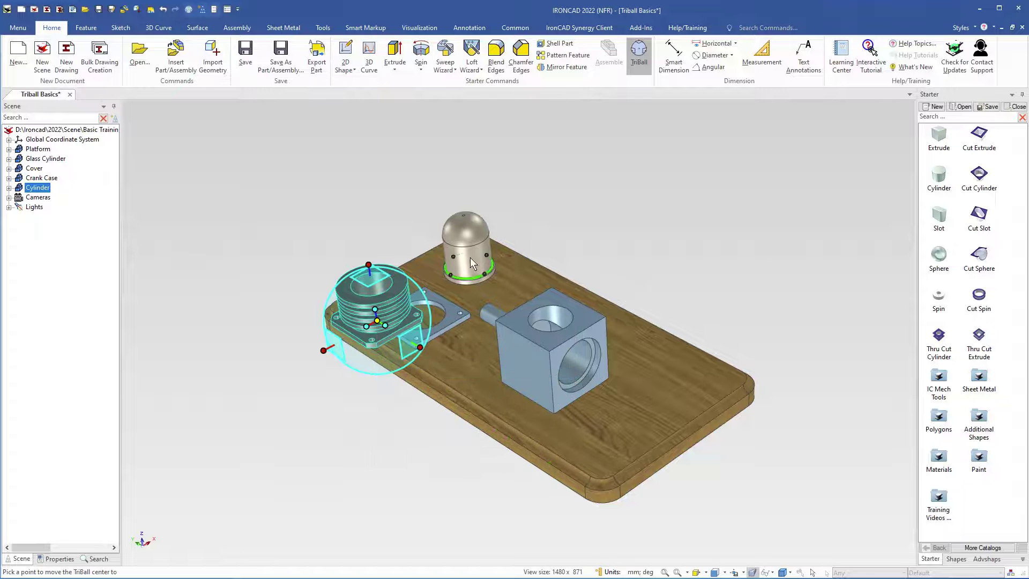
{"action": "left_click", "coordinate": [464, 216]}
{"action": "middle_click_drag", "start_coordinate": [478, 314], "coordinate": [493, 313]}
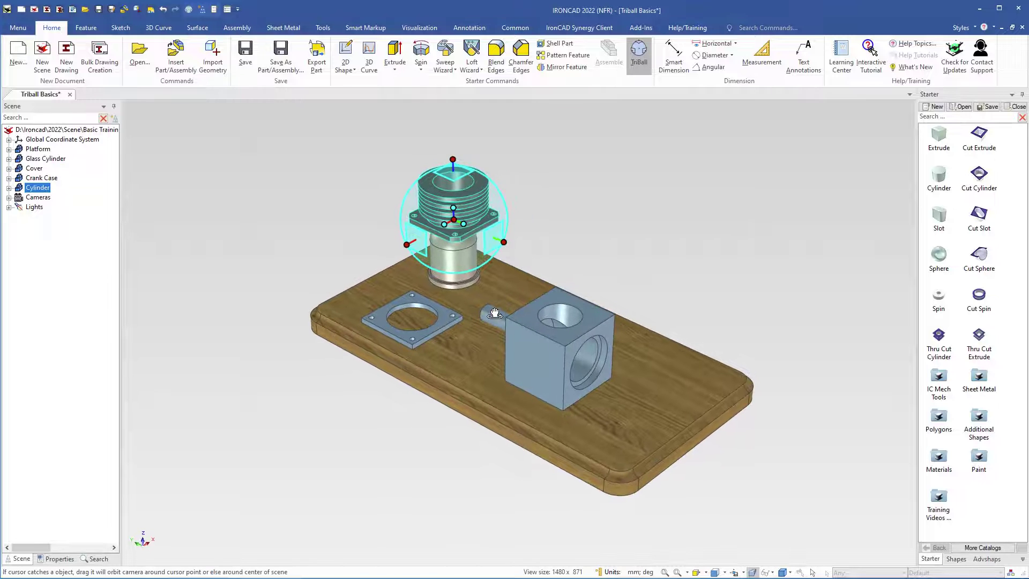
Snap the cylinder to the crank case's top hole centre, turn TriBall off, and select the glass cylinder
{"action": "right_click", "coordinate": [454, 221]}
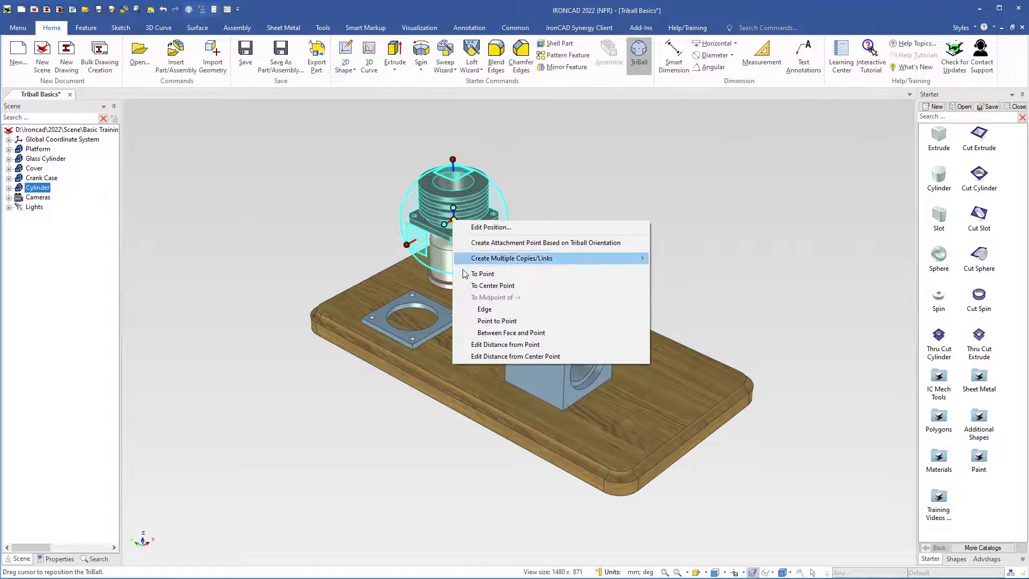
{"action": "left_click", "coordinate": [493, 286]}
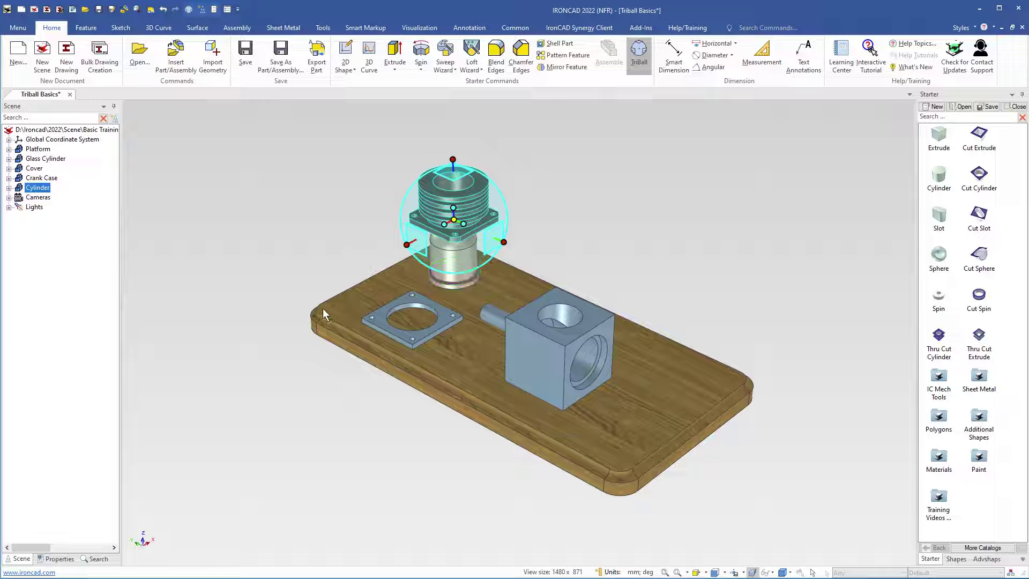
{"action": "left_click", "coordinate": [573, 326]}
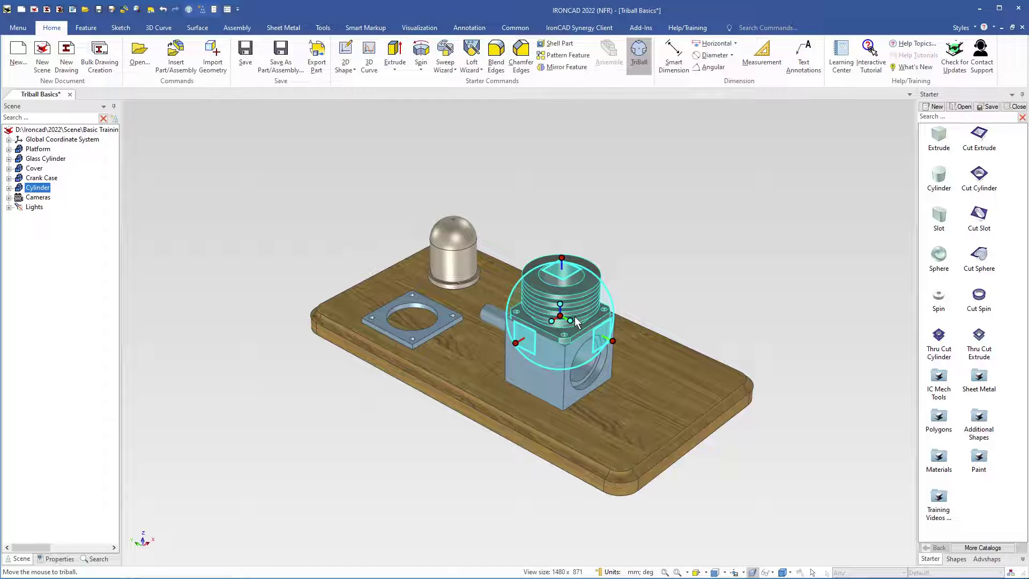
{"action": "key", "text": "F10"}
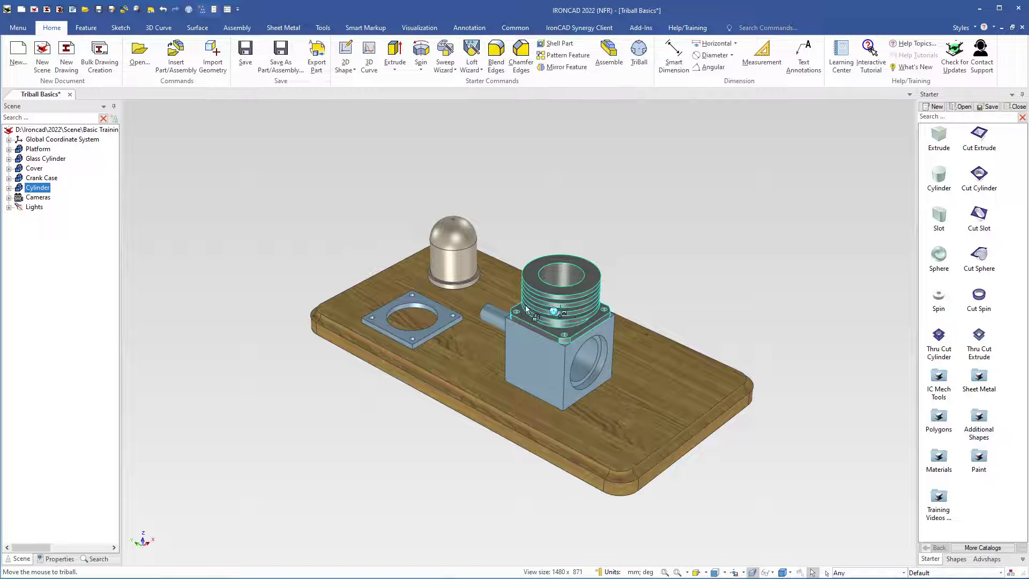
{"action": "left_click", "coordinate": [458, 274]}
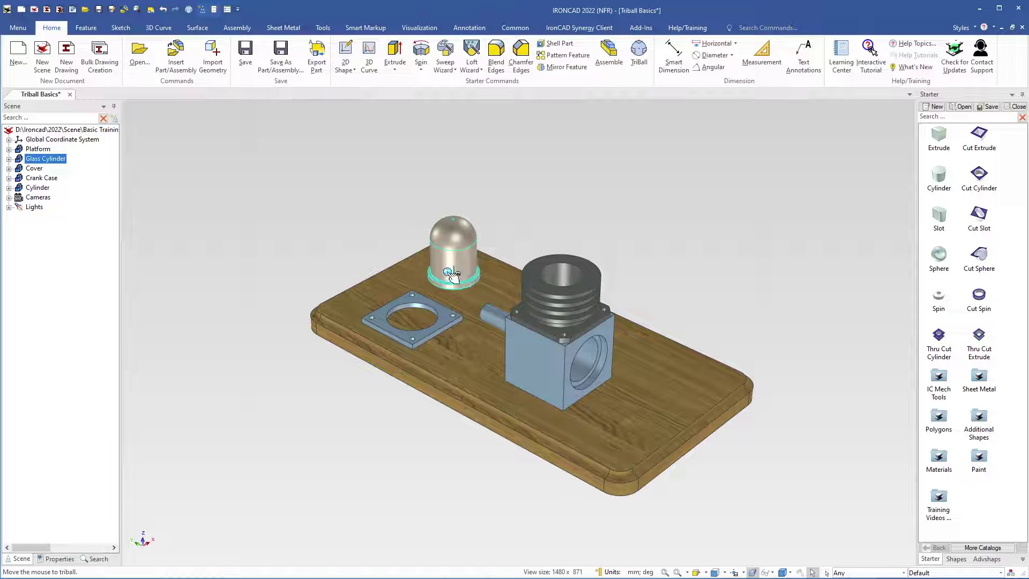
Turn on TriBall for the glass cylinder and drag it to the platform's right end
{"action": "key", "text": "F10"}
{"action": "left_click_drag", "start_coordinate": [459, 278], "coordinate": [642, 401]}
{"action": "scroll", "coordinate": [651, 445], "scroll_direction": "up", "scroll_amount": 4}
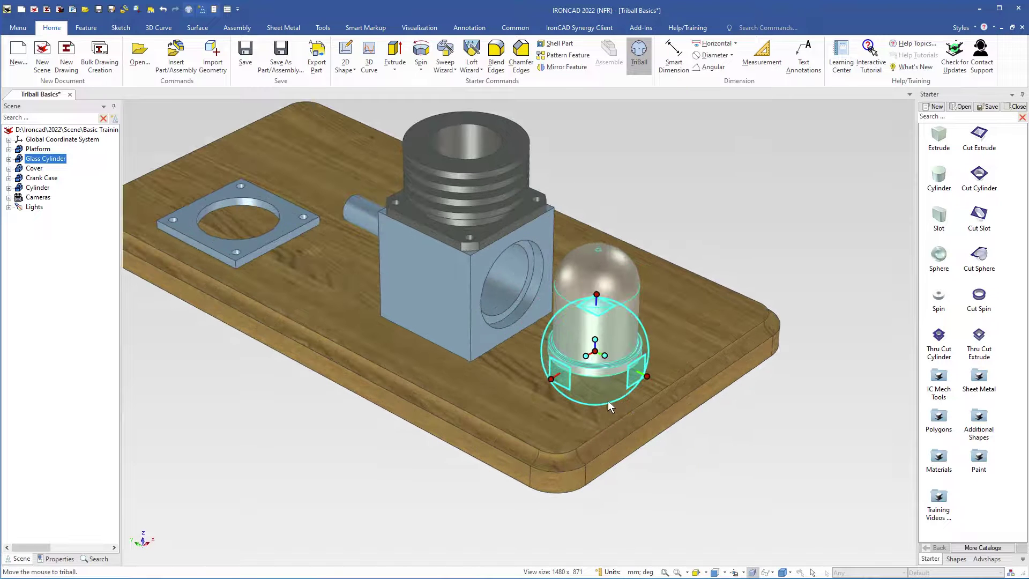
Rotate the glass cylinder onto its side, turning it 93.724° so the dome faces the back edge
{"action": "left_click", "coordinate": [555, 379]}
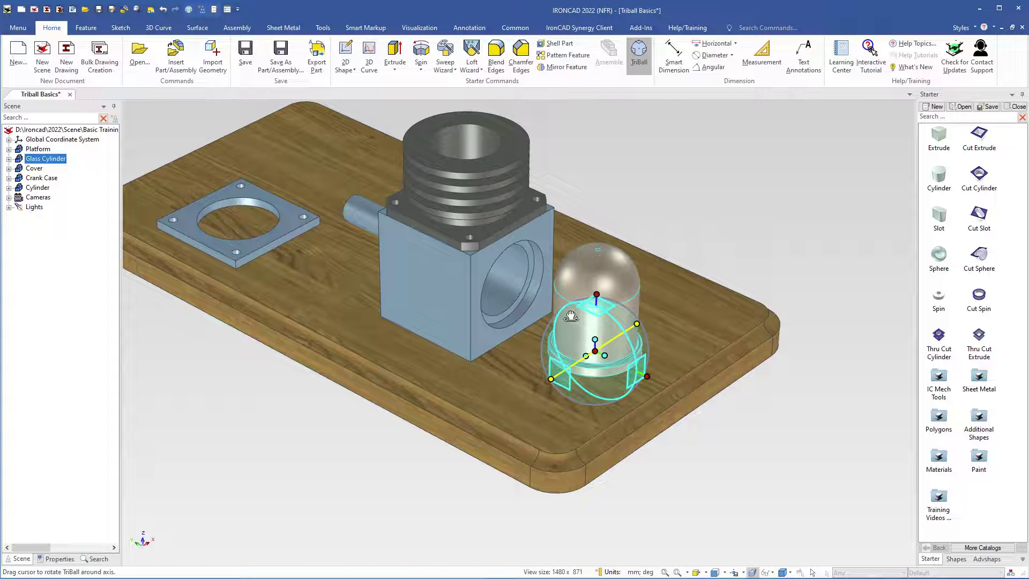
{"action": "left_click_drag", "start_coordinate": [572, 315], "coordinate": [603, 268]}
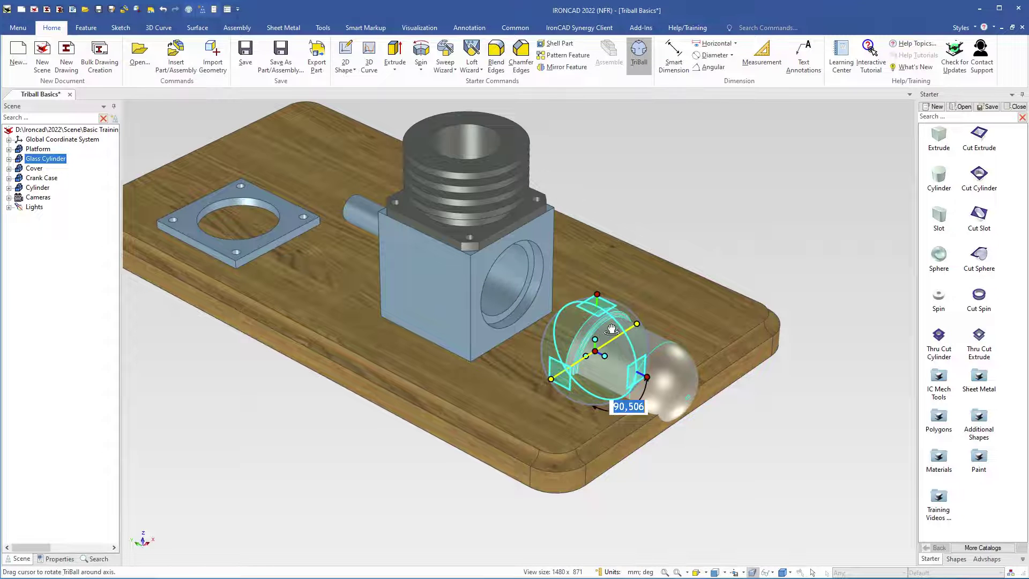
{"action": "left_click", "coordinate": [594, 297]}
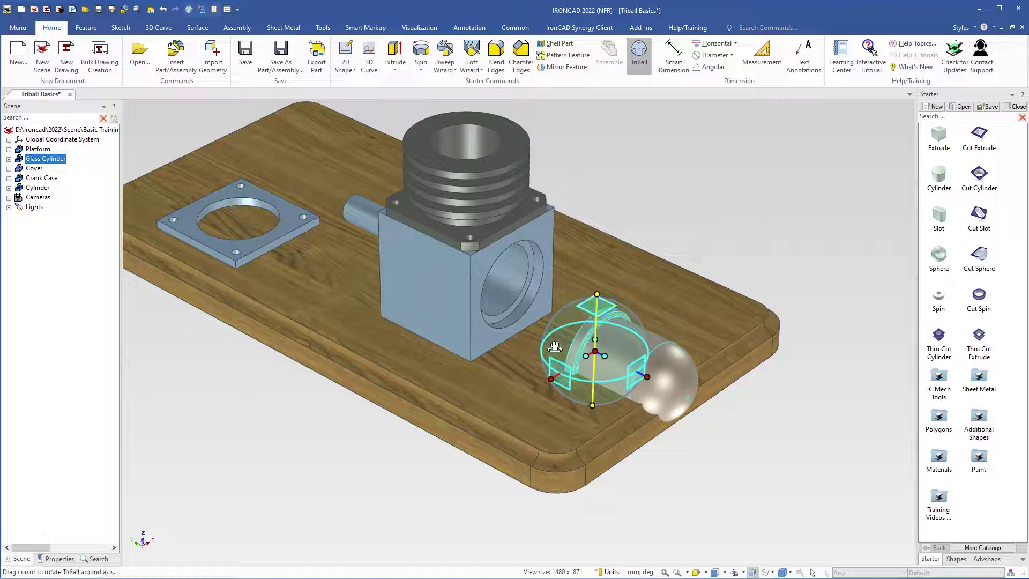
{"action": "left_click_drag", "start_coordinate": [559, 349], "coordinate": [613, 382]}
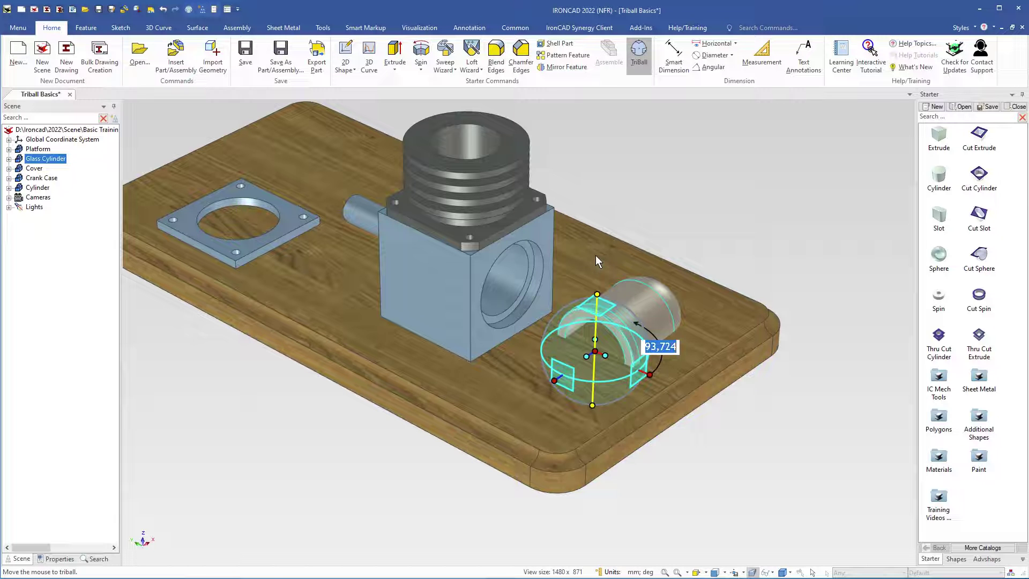
{"action": "key", "text": "Return"}
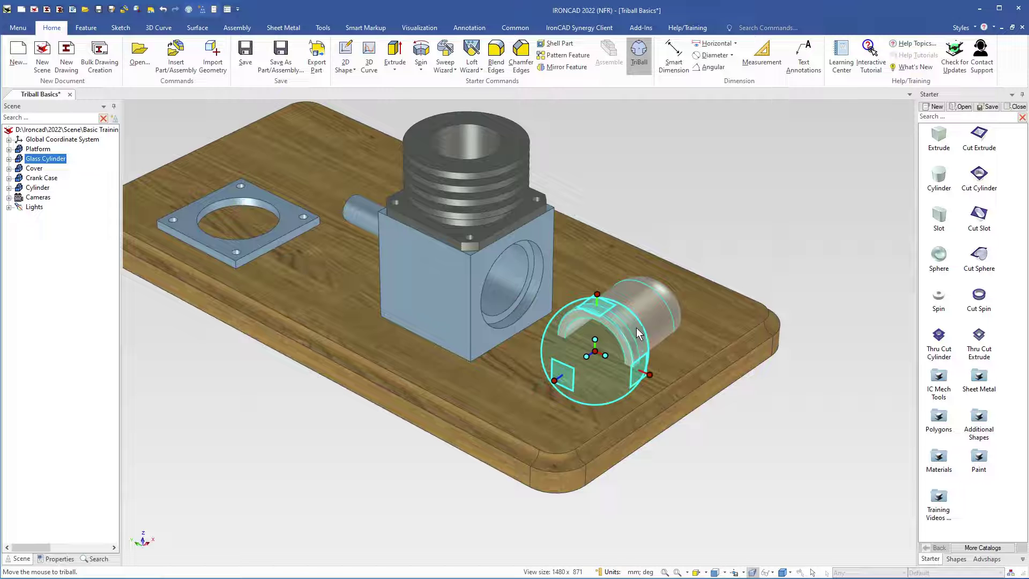
Reorient the glass cylinder's TriBall to the global axes
{"action": "right_click", "coordinate": [675, 334]}
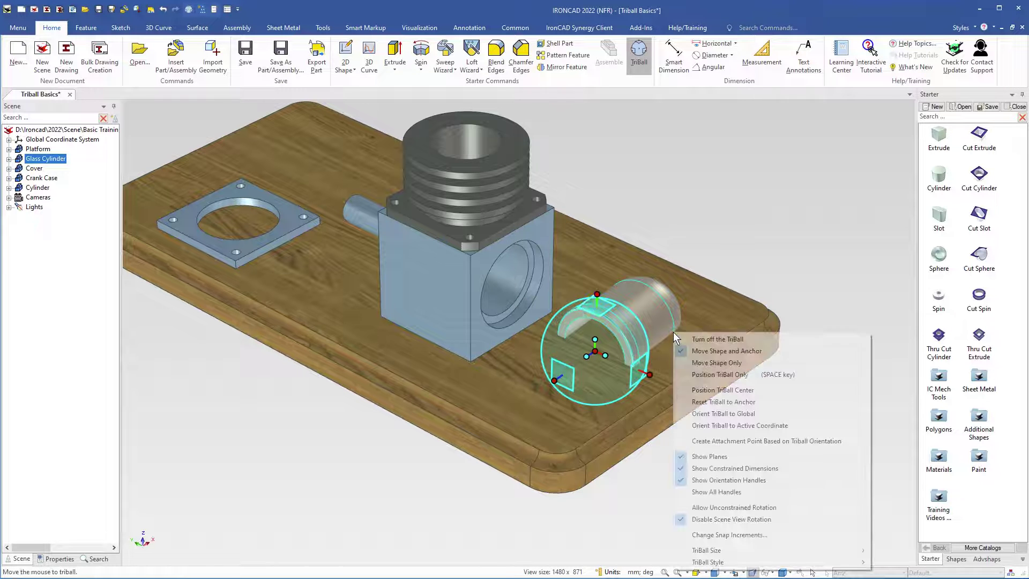
{"action": "right_click", "coordinate": [617, 230]}
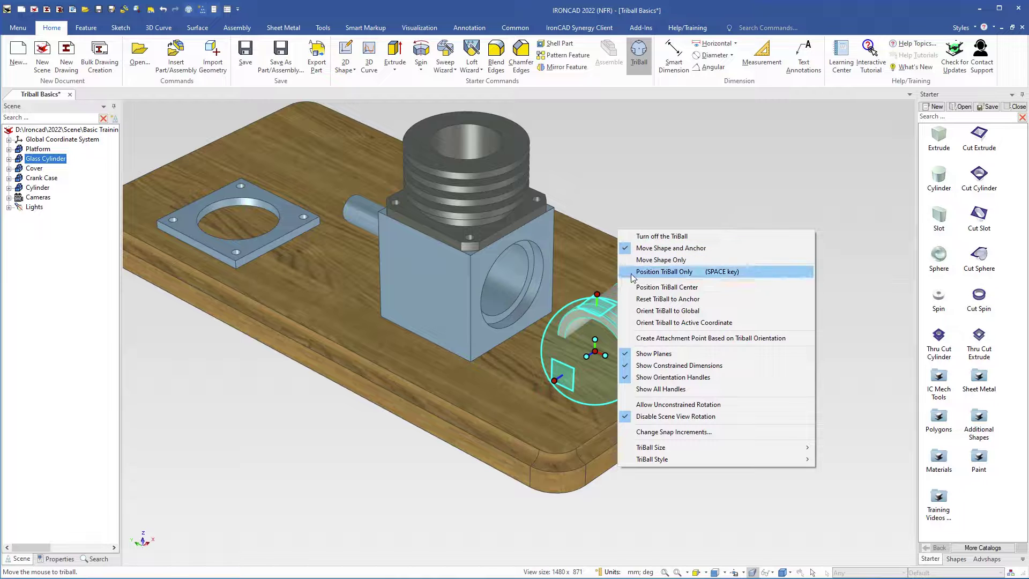
{"action": "left_click", "coordinate": [681, 315]}
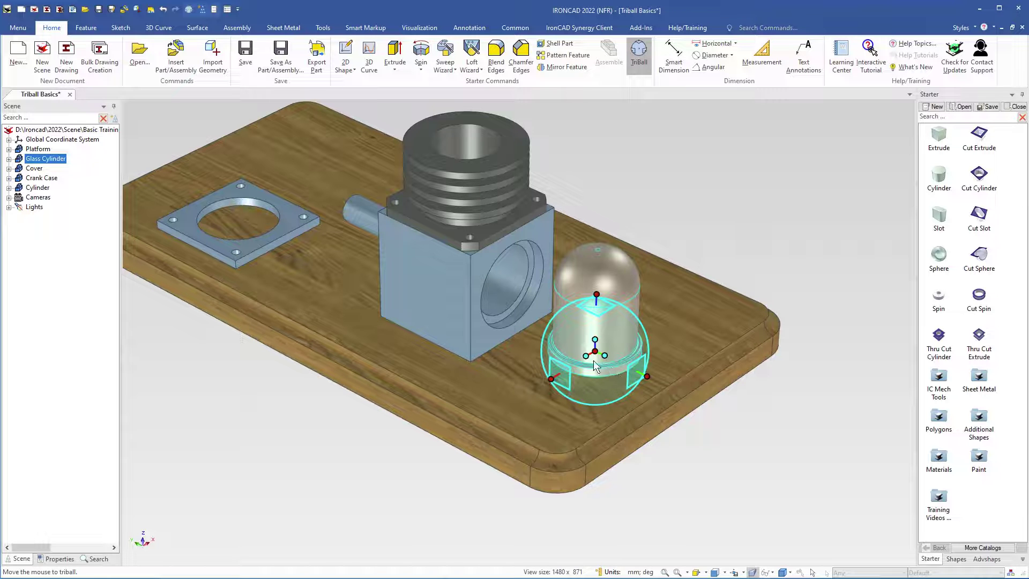
Rotate the glass cylinder exactly 90° about the horizontal TriBall axis
{"action": "left_click", "coordinate": [556, 379]}
{"action": "left_click_drag", "start_coordinate": [575, 316], "coordinate": [613, 364]}
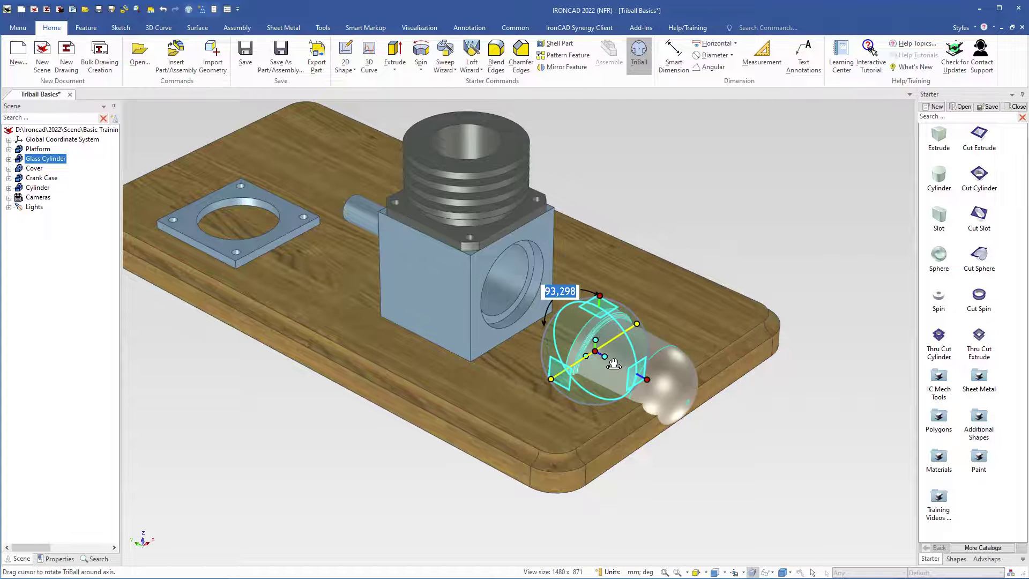
{"action": "type", "text": "90"}
{"action": "key", "text": "Return"}
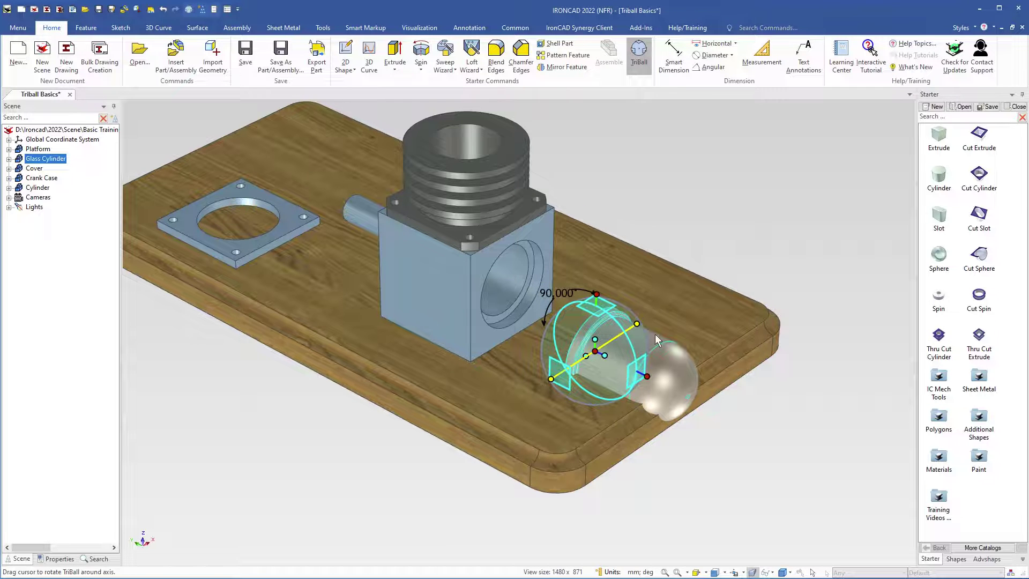
{"action": "left_click", "coordinate": [639, 286]}
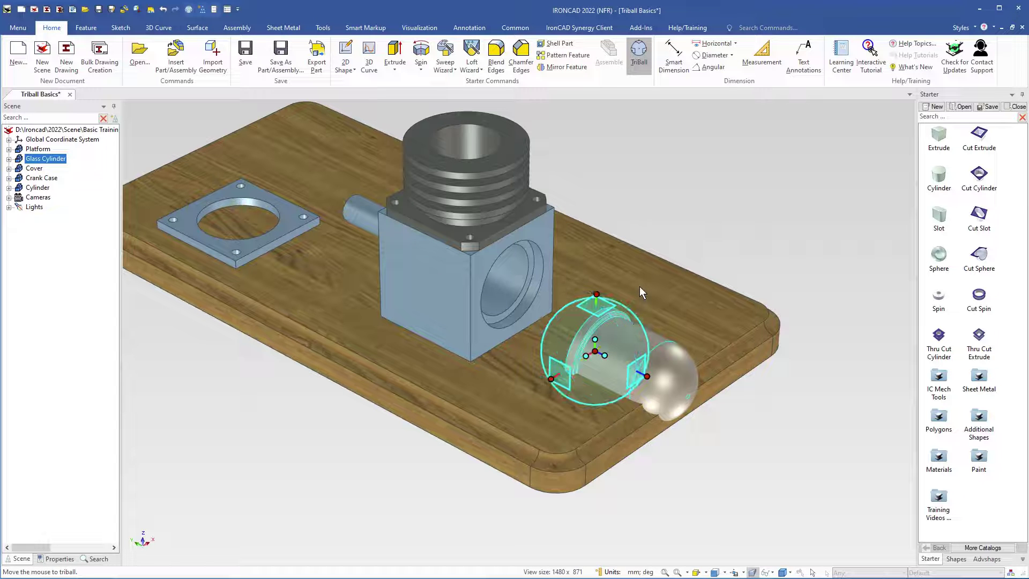
{"action": "right_click", "coordinate": [599, 354]}
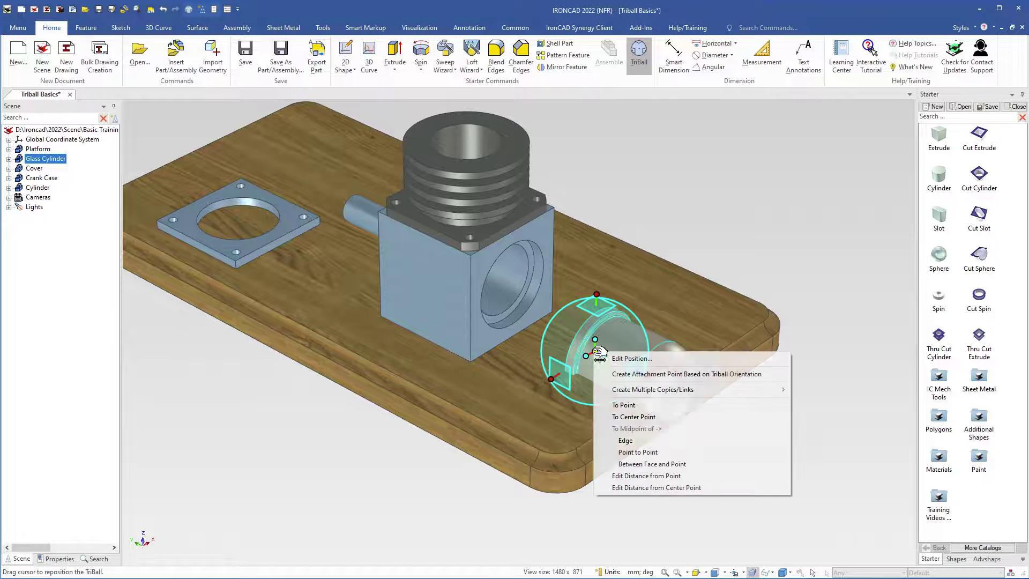
Snap the glass cylinder to the crank case hole's centre point, then undo that move
{"action": "left_click", "coordinate": [630, 417]}
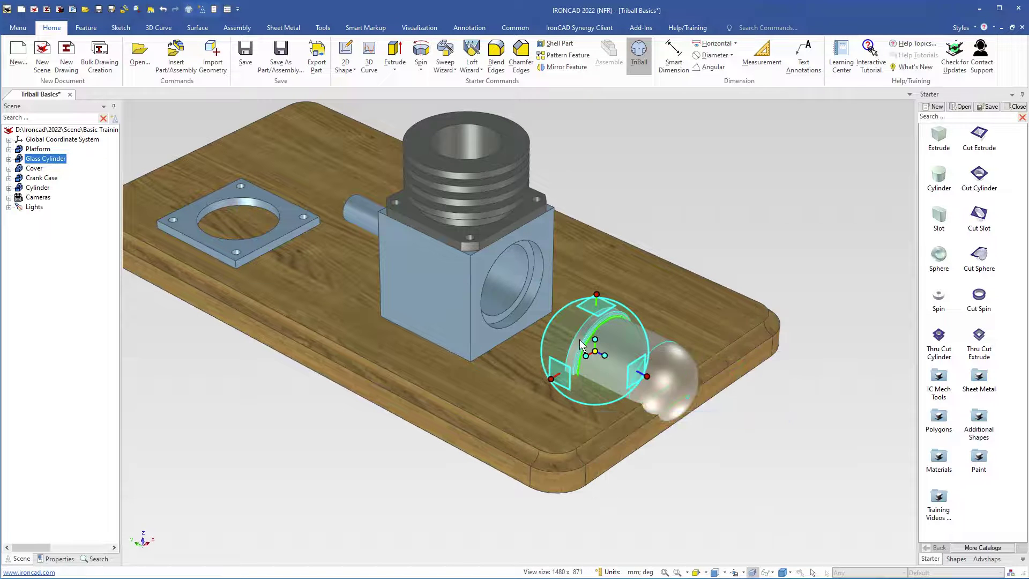
{"action": "left_click", "coordinate": [540, 288]}
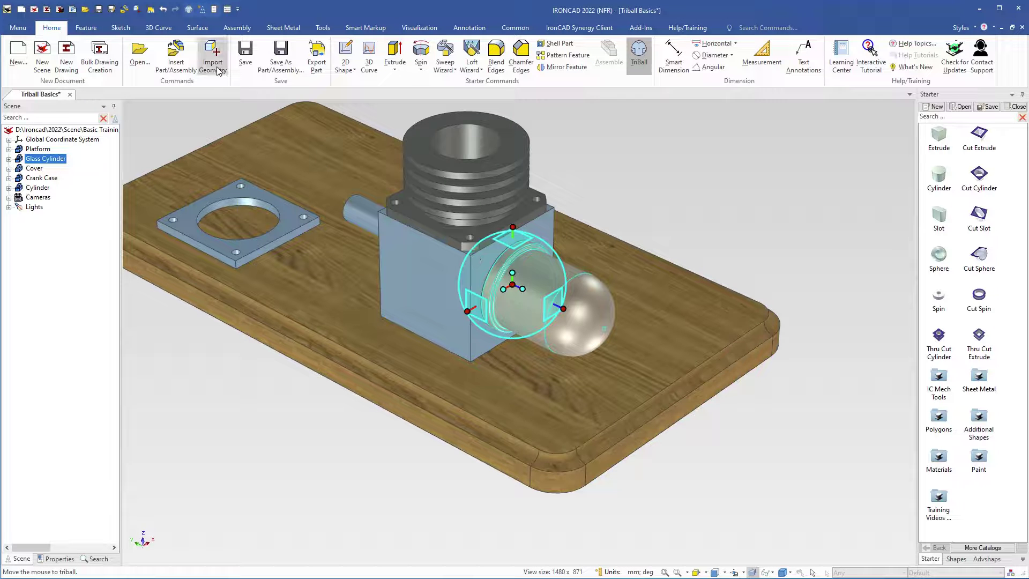
{"action": "left_click", "coordinate": [164, 10]}
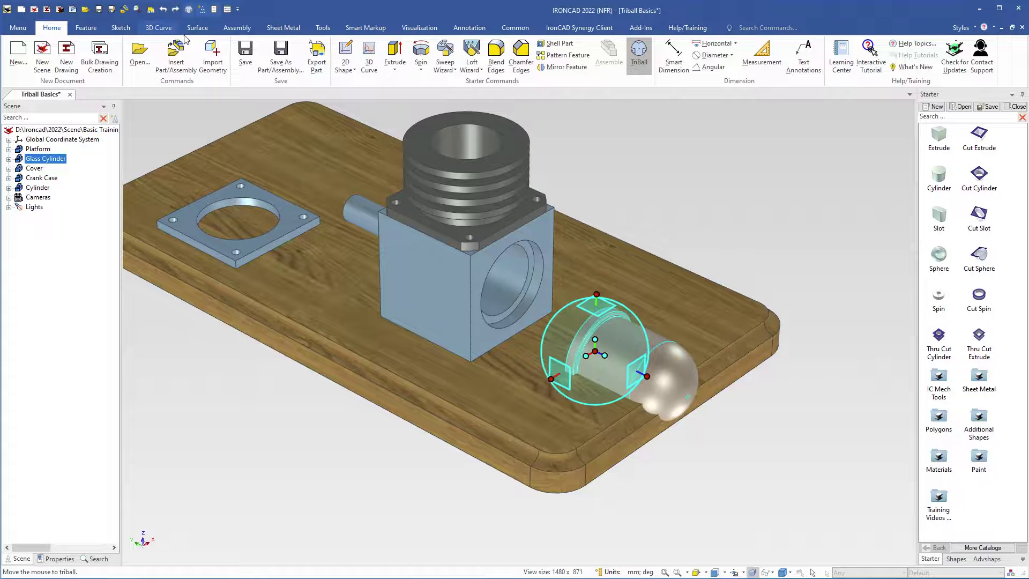
Redo the To Center Point snap into the crank case's side hole and turn TriBall off
{"action": "right_click", "coordinate": [596, 352]}
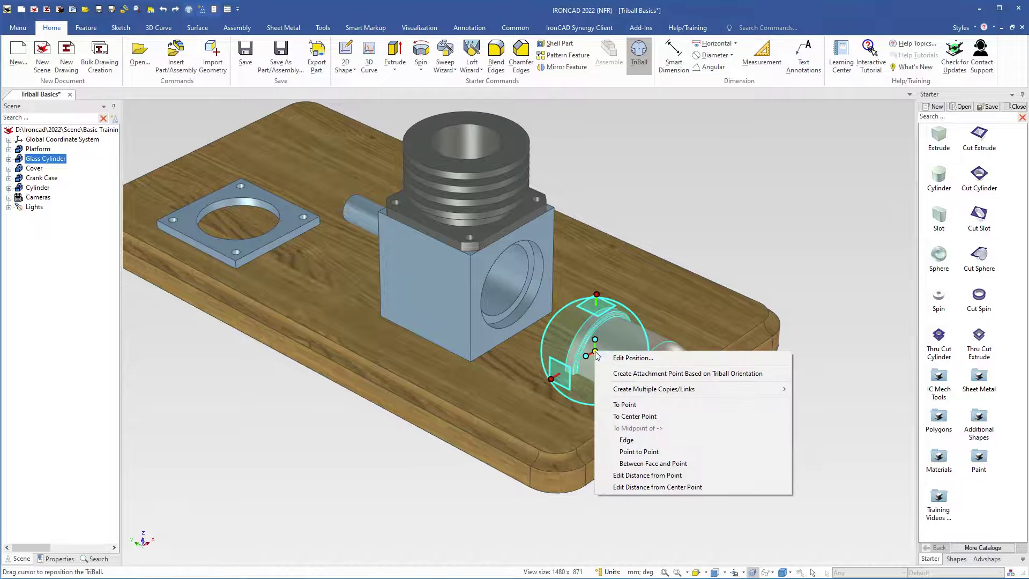
{"action": "left_click", "coordinate": [630, 417]}
{"action": "scroll", "coordinate": [529, 267], "scroll_direction": "up", "scroll_amount": 3}
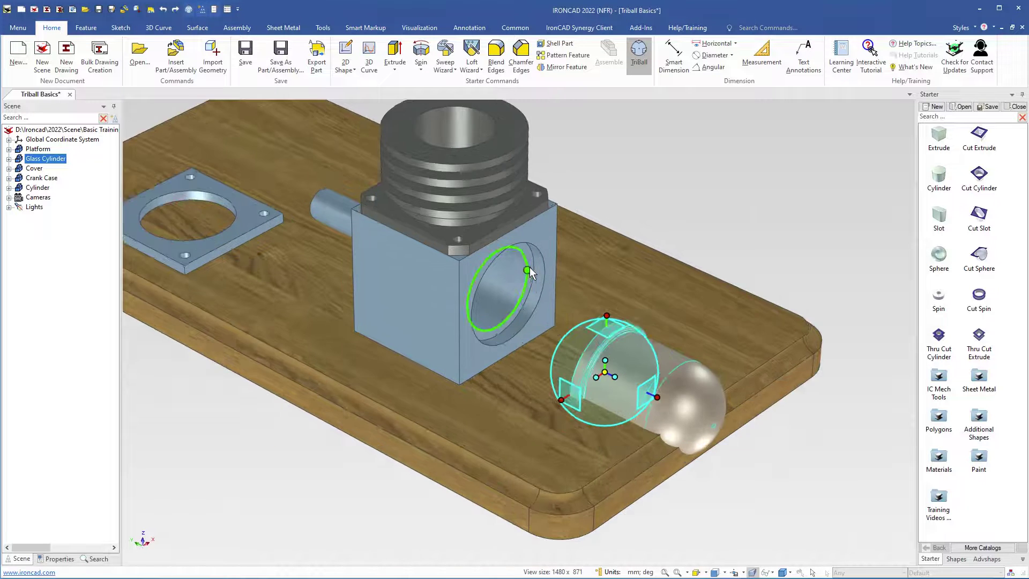
{"action": "left_click", "coordinate": [525, 304]}
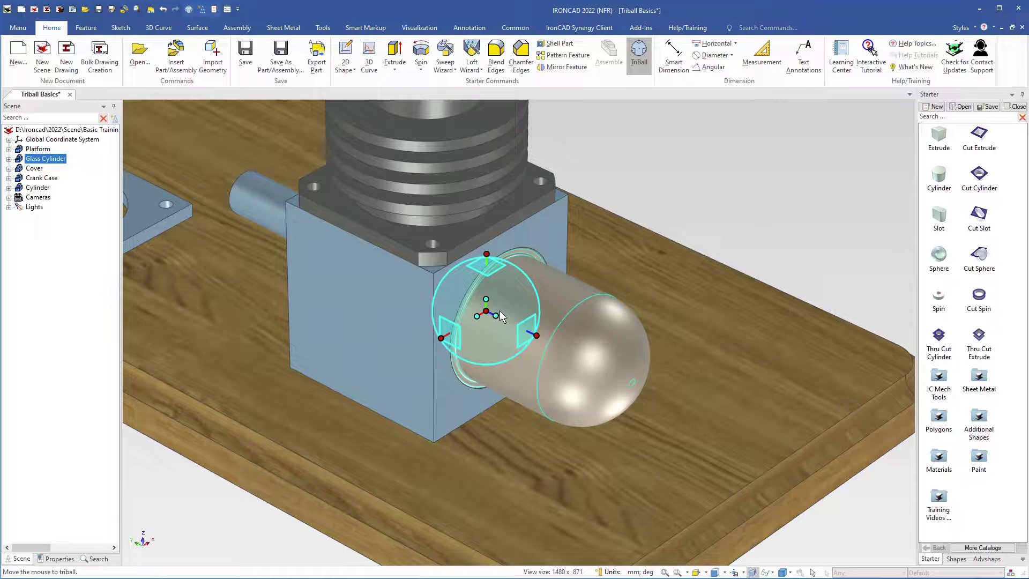
{"action": "key", "text": "F10"}
{"action": "scroll", "coordinate": [501, 316], "scroll_direction": "down", "scroll_amount": 3}
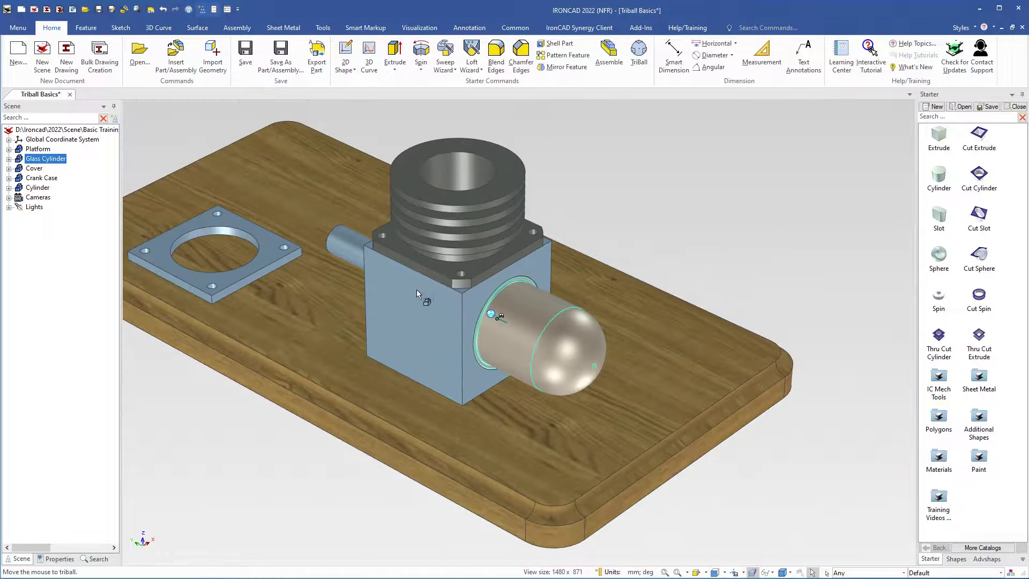
Put TriBall on the Cover and relocate only its handle centre onto the platform's top face
{"action": "left_click", "coordinate": [269, 259]}
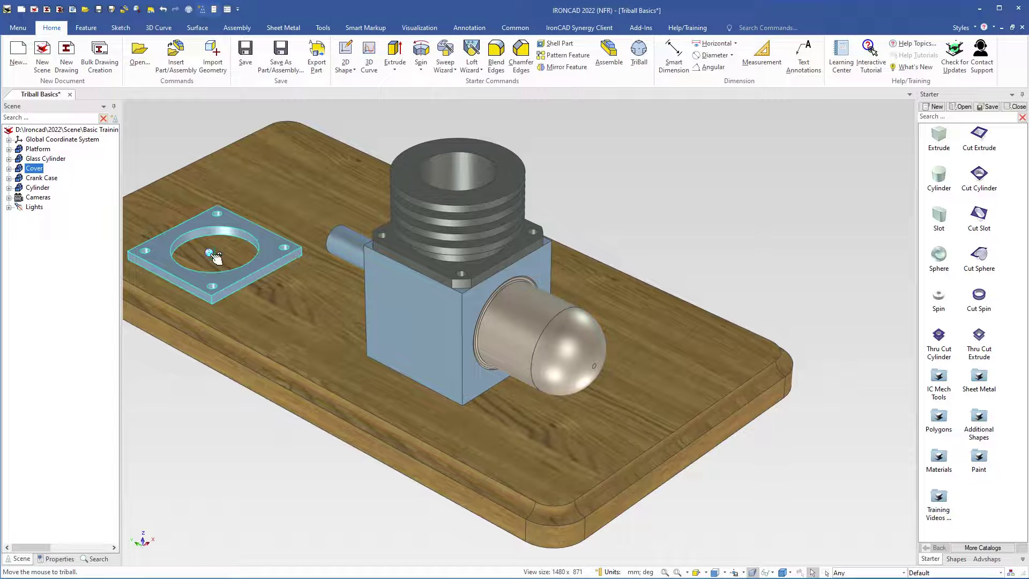
{"action": "key", "text": "F10"}
{"action": "key", "text": "space"}
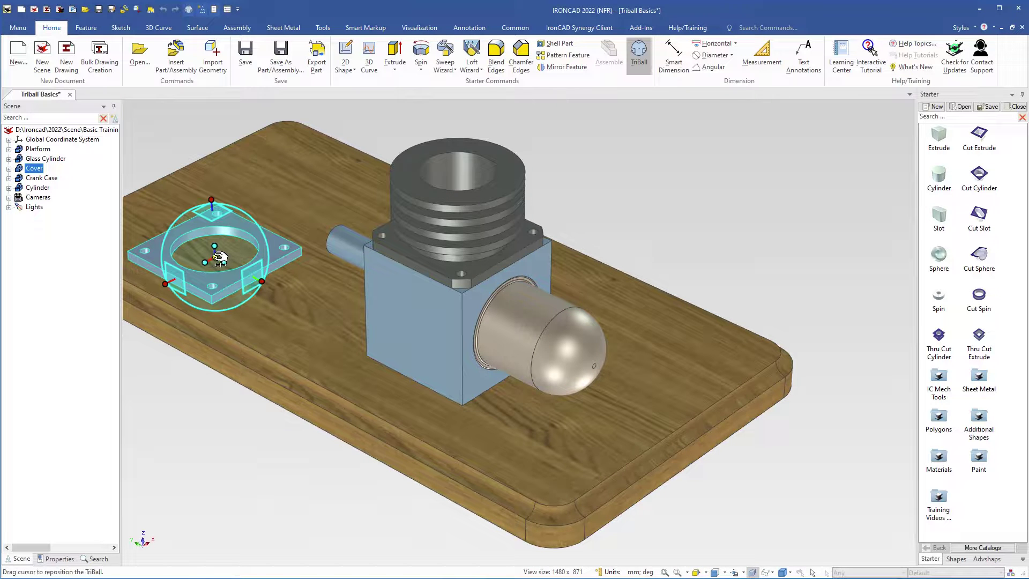
{"action": "left_click_drag", "start_coordinate": [219, 258], "coordinate": [550, 436]}
{"action": "key", "text": "space"}
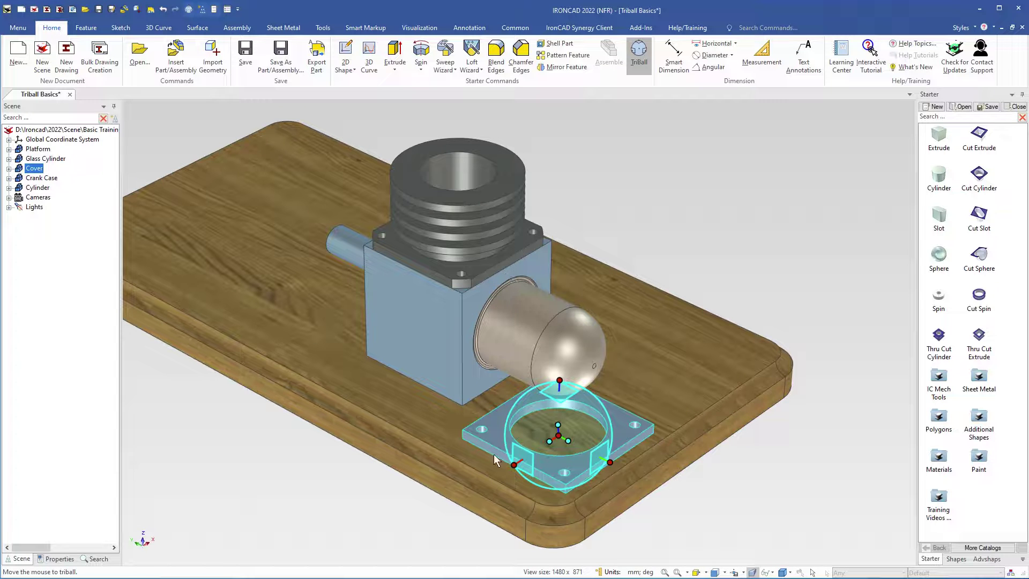
Rotate the Cover exactly 90° about the chosen TriBall axis, then release the axis
{"action": "left_click", "coordinate": [514, 465]}
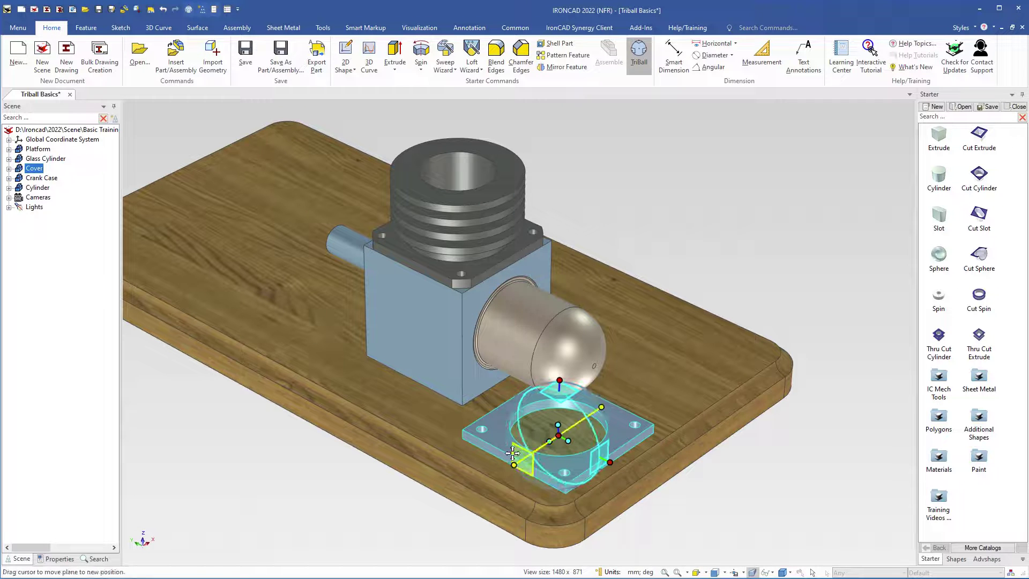
{"action": "left_click_drag", "start_coordinate": [536, 418], "coordinate": [583, 451]}
{"action": "type", "text": "90"}
{"action": "key", "text": "Return"}
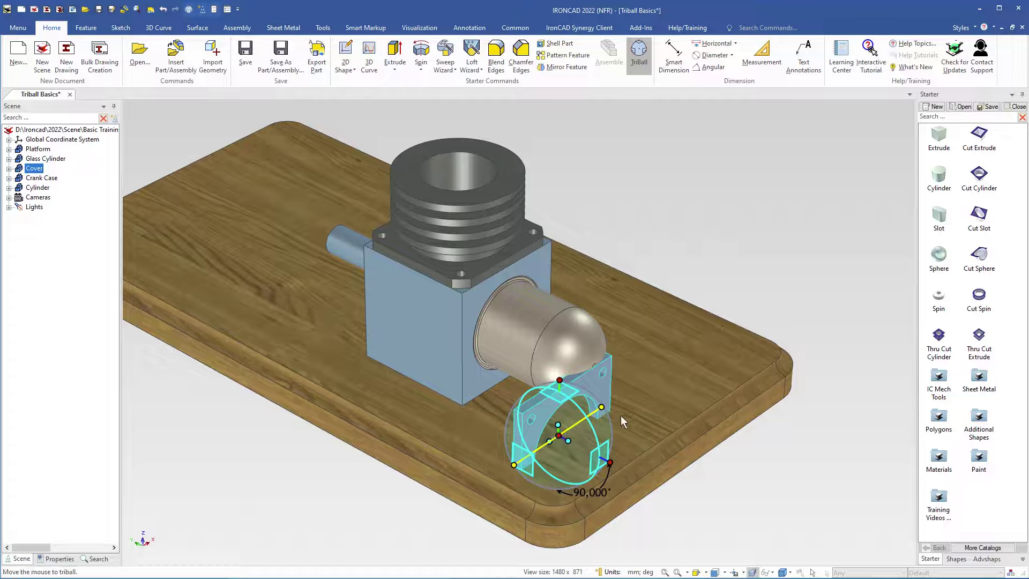
{"action": "left_click", "coordinate": [645, 403]}
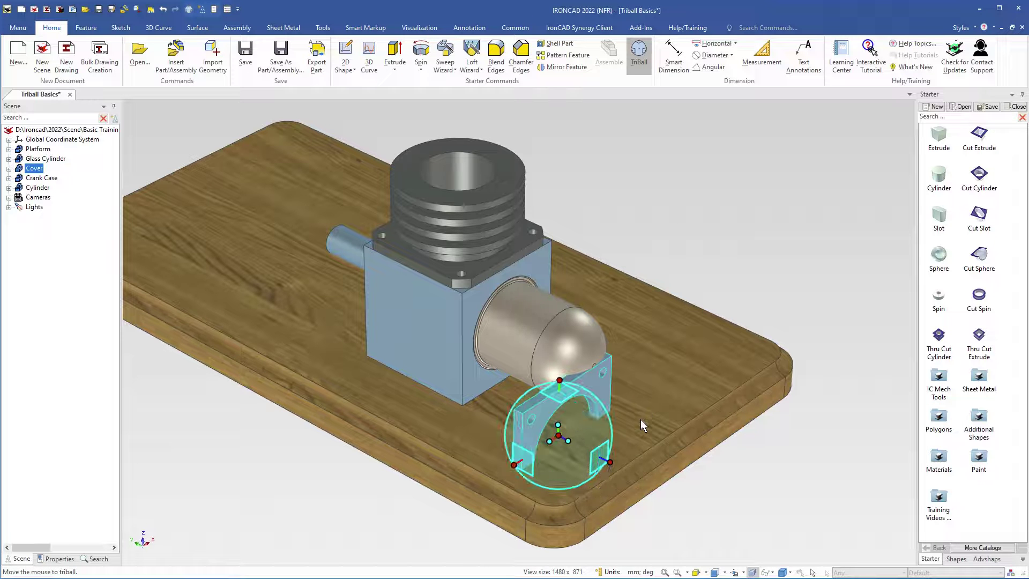
Try snapping the Cover's TriBall centre with To Center Point, then undo the misplaced move
{"action": "right_click", "coordinate": [563, 437]}
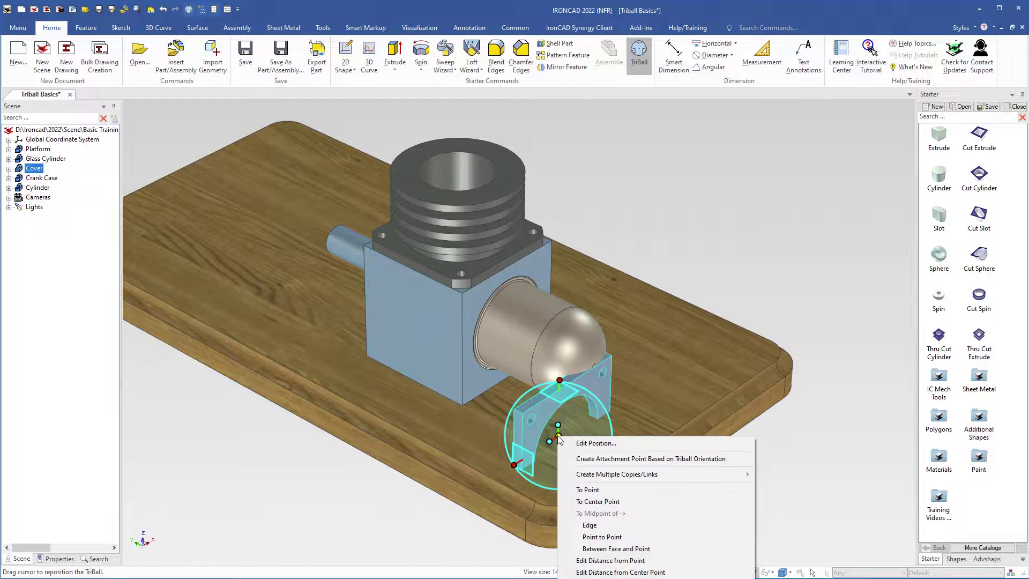
{"action": "left_click", "coordinate": [584, 501]}
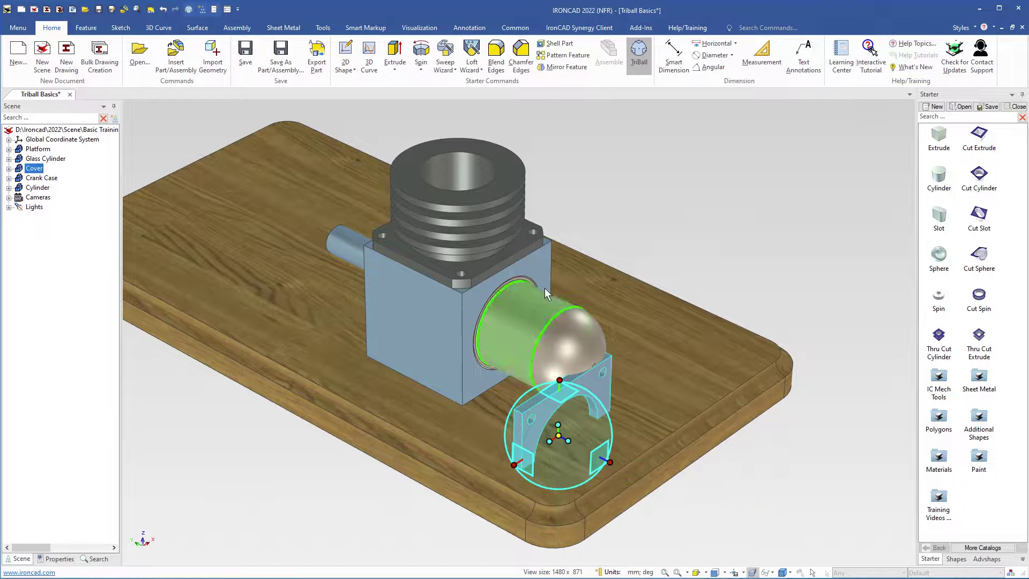
{"action": "scroll", "coordinate": [544, 287], "scroll_direction": "up", "scroll_amount": 5}
{"action": "scroll", "coordinate": [519, 297], "scroll_direction": "up", "scroll_amount": 4}
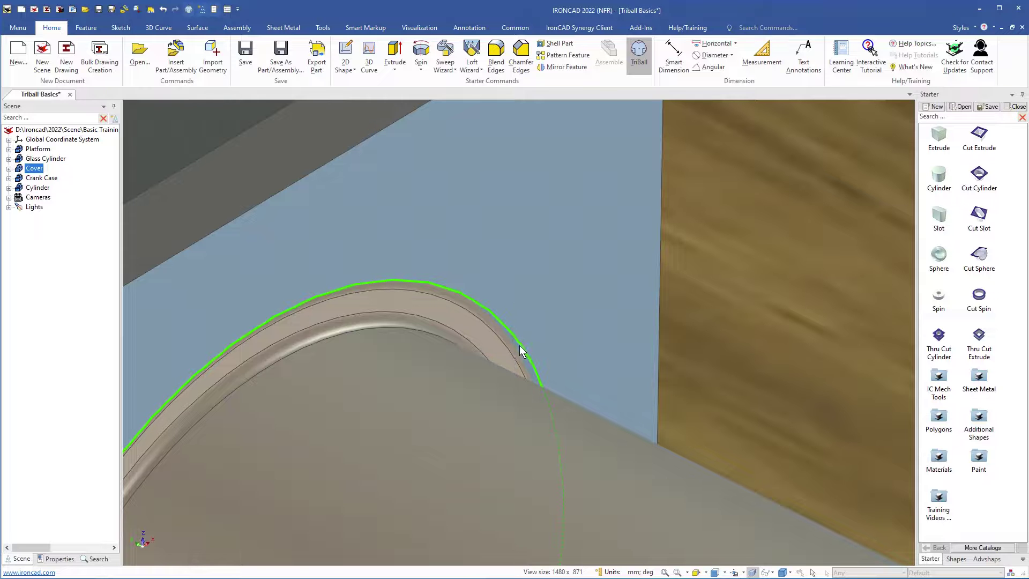
{"action": "scroll", "coordinate": [520, 347], "scroll_direction": "up", "scroll_amount": 2}
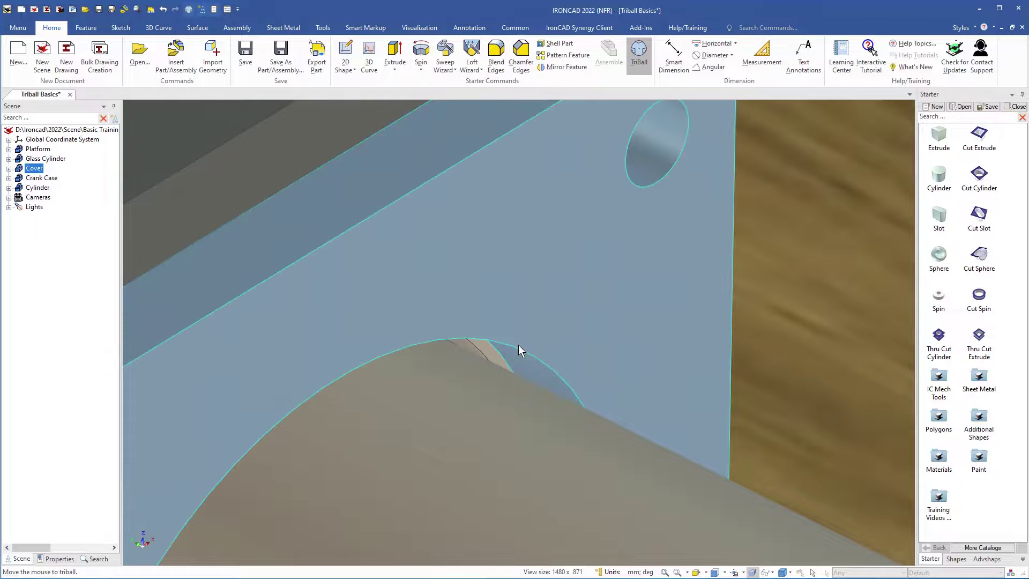
{"action": "scroll", "coordinate": [518, 345], "scroll_direction": "down", "scroll_amount": 6}
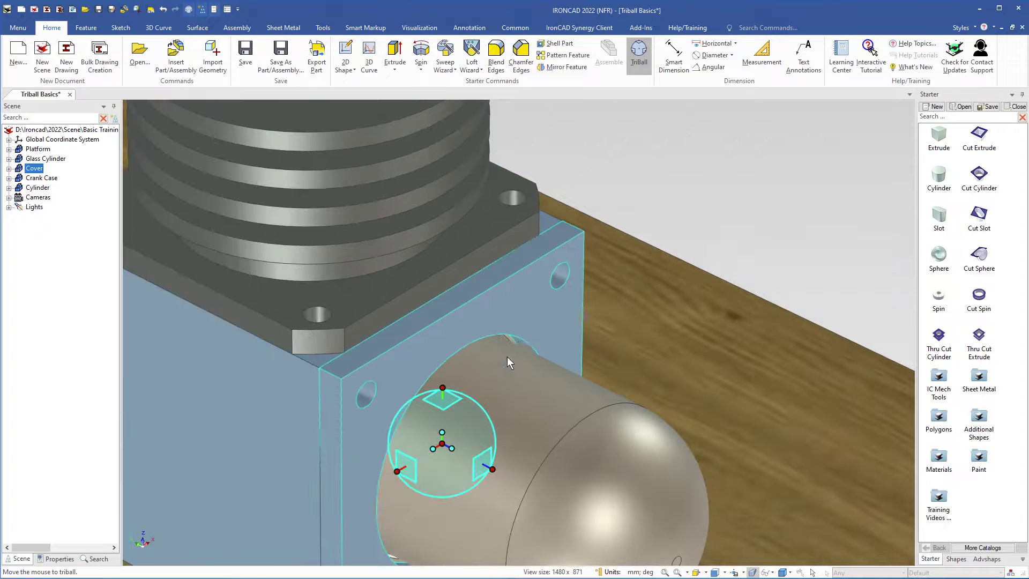
{"action": "scroll", "coordinate": [522, 345], "scroll_direction": "down", "scroll_amount": 2}
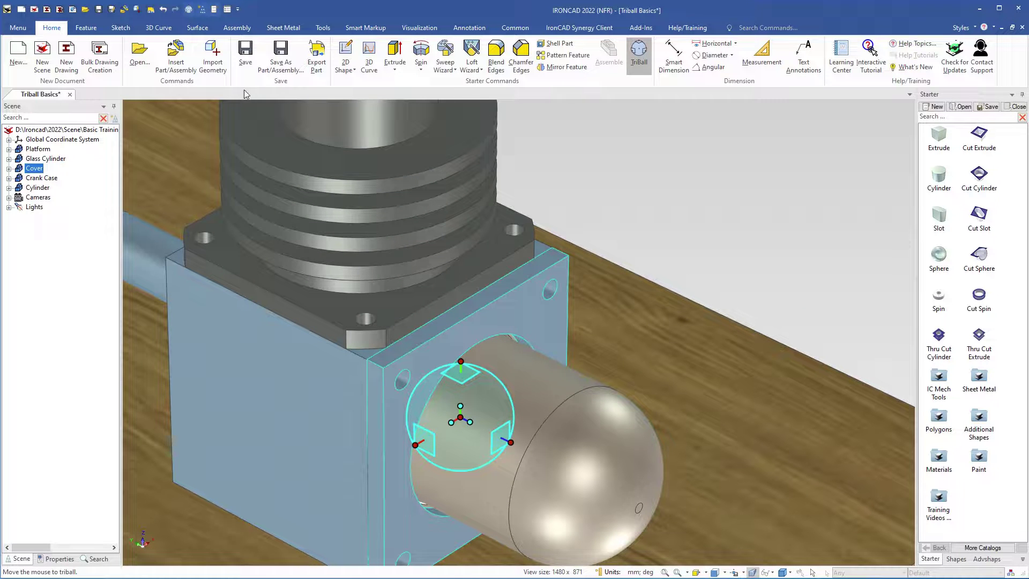
{"action": "left_click", "coordinate": [163, 11]}
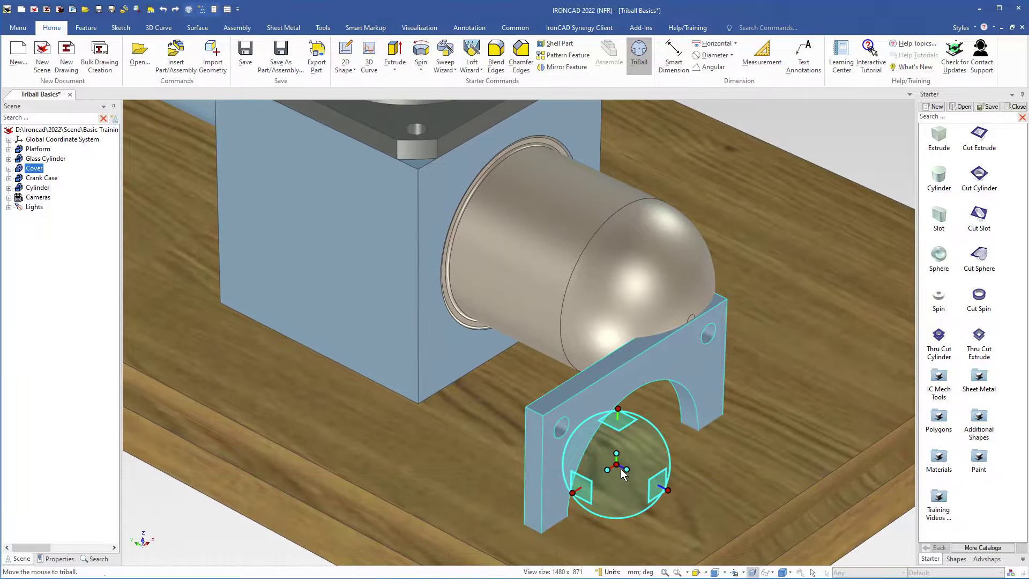
Snap the Cover's centre to the glass cylinder rim's centre point and turn TriBall off
{"action": "right_click", "coordinate": [621, 468]}
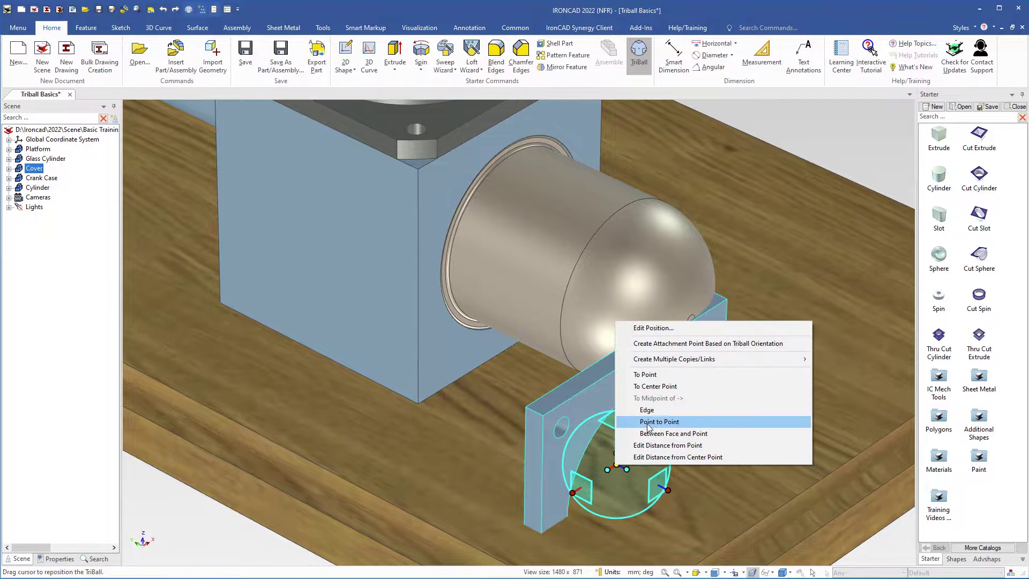
{"action": "left_click", "coordinate": [649, 388]}
{"action": "left_click", "coordinate": [586, 180]}
{"action": "scroll", "coordinate": [558, 211], "scroll_direction": "up", "scroll_amount": 10}
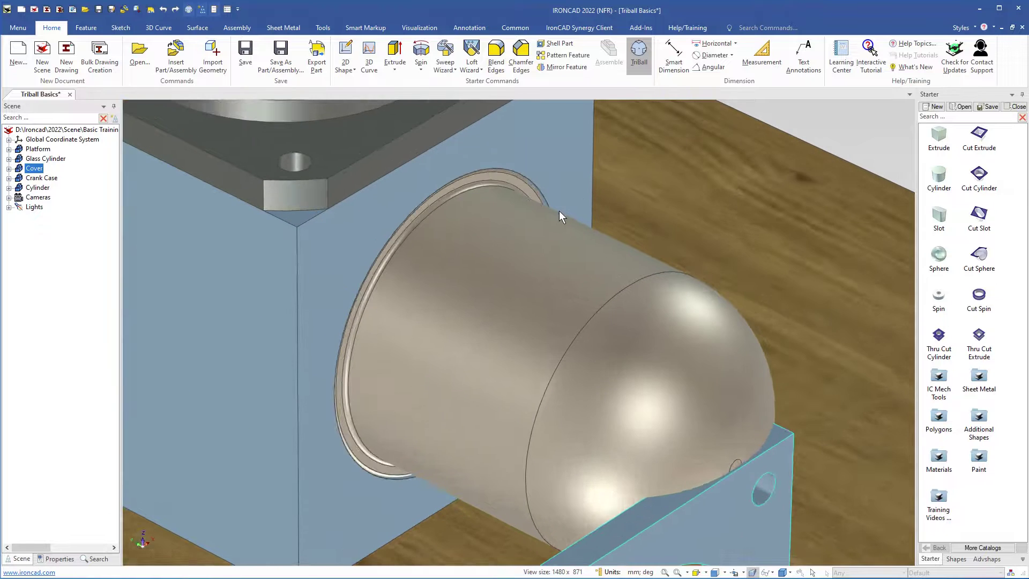
{"action": "left_click", "coordinate": [487, 316]}
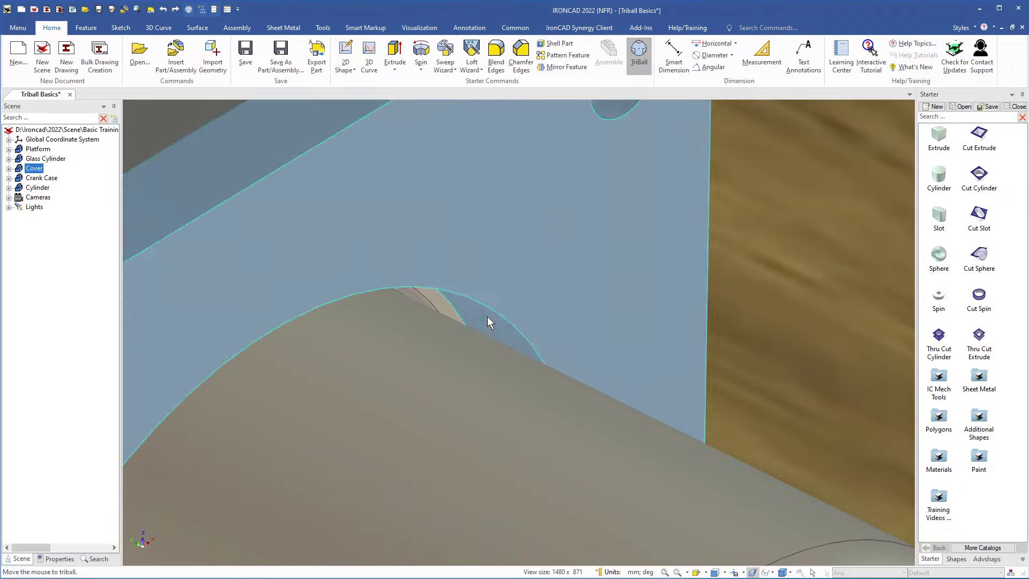
{"action": "scroll", "coordinate": [491, 304], "scroll_direction": "down", "scroll_amount": 10}
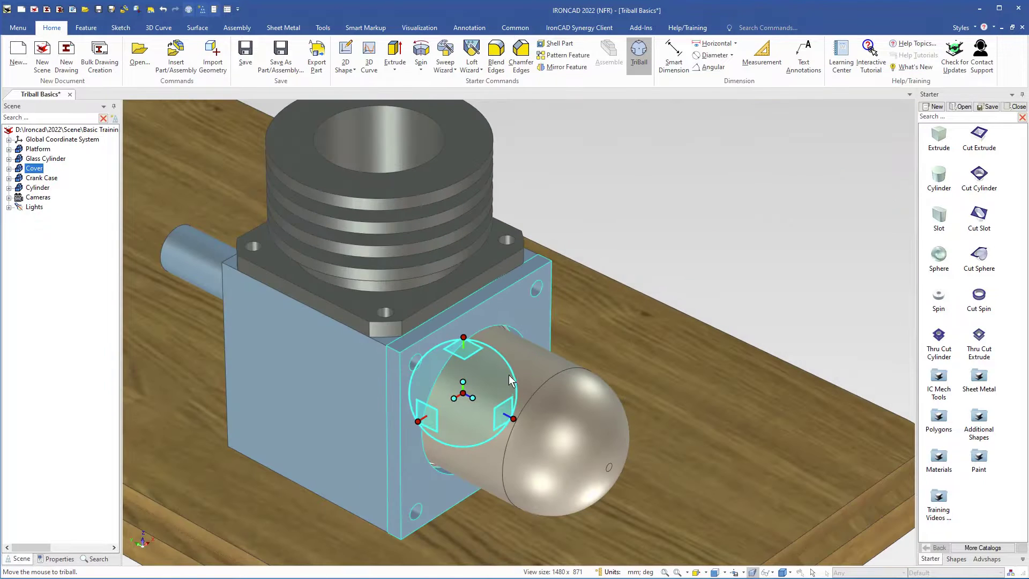
{"action": "key", "text": "space"}
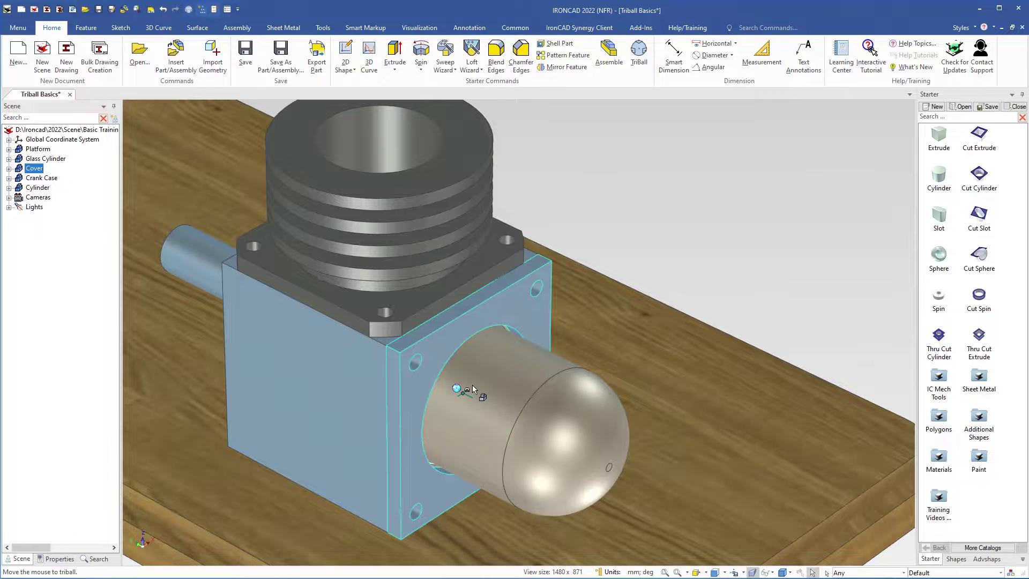
Select Crank Case, Cylinder, Cover and Glass Cylinder together and put one TriBall on them
{"action": "scroll", "coordinate": [471, 385], "scroll_direction": "down", "scroll_amount": 6}
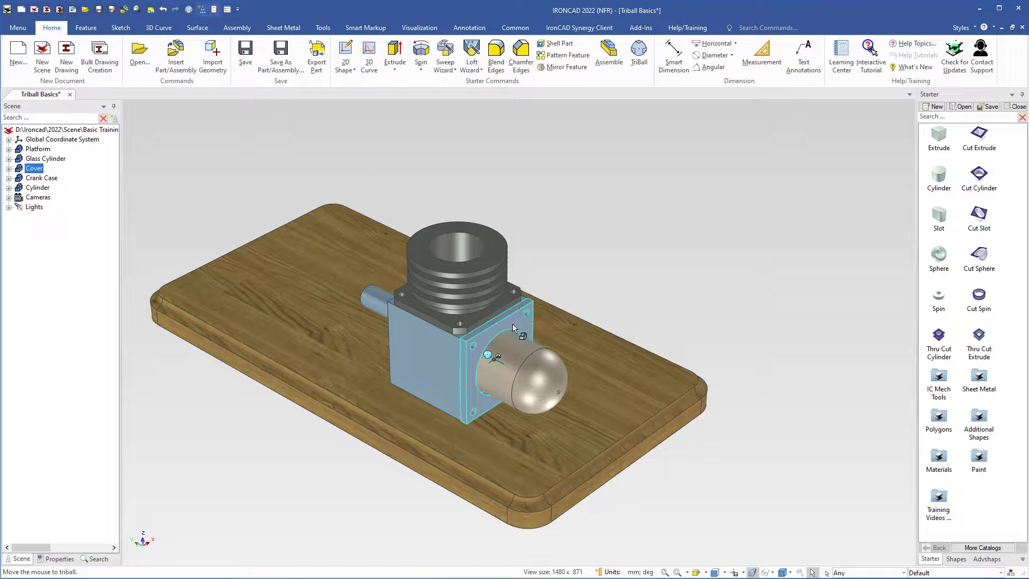
{"action": "left_click", "coordinate": [422, 366]}
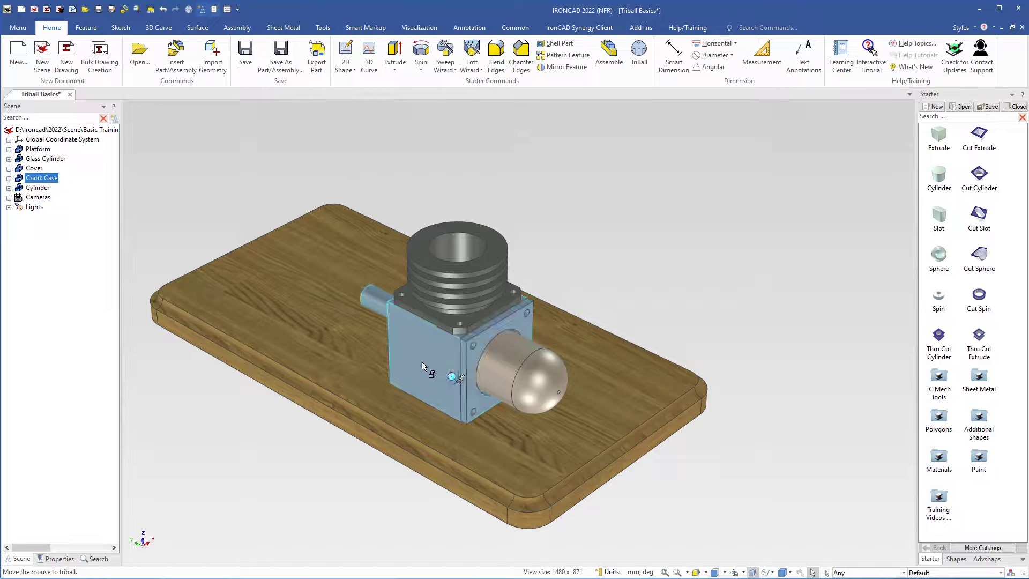
{"action": "left_click", "coordinate": [438, 285], "text": "shift"}
{"action": "left_click", "coordinate": [508, 364], "text": "shift"}
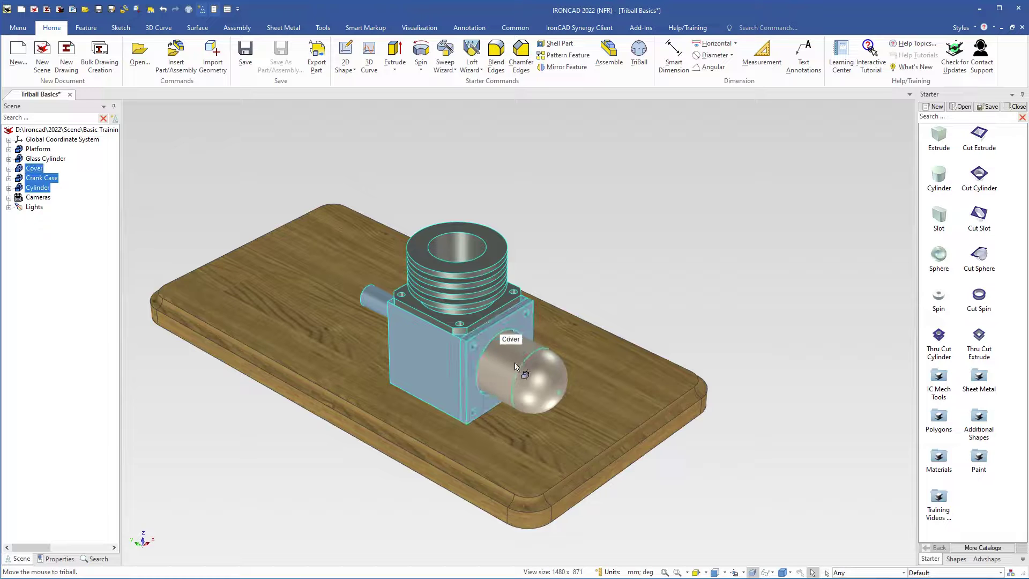
{"action": "left_click", "coordinate": [514, 366], "text": "shift"}
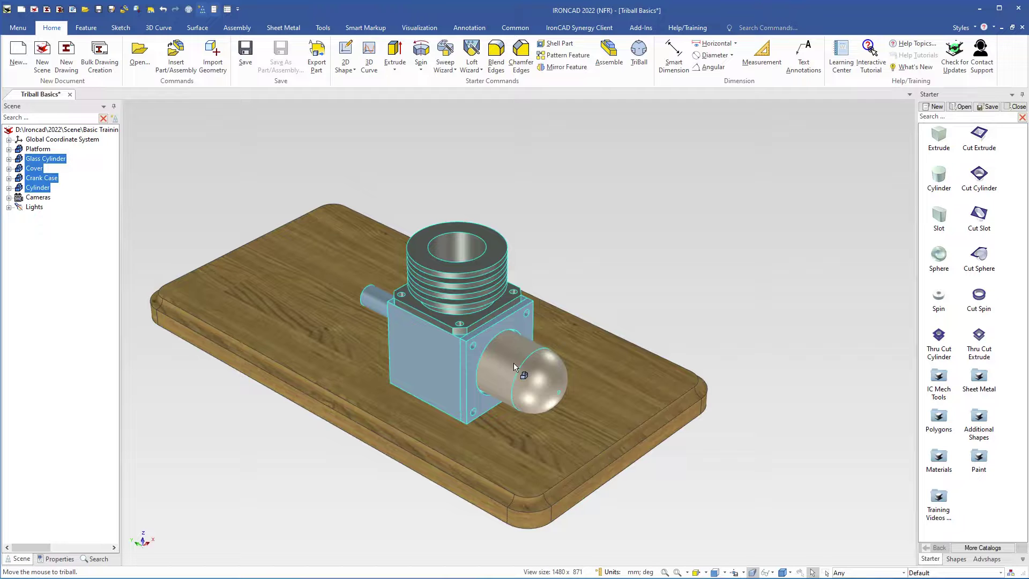
{"action": "key", "text": "F10"}
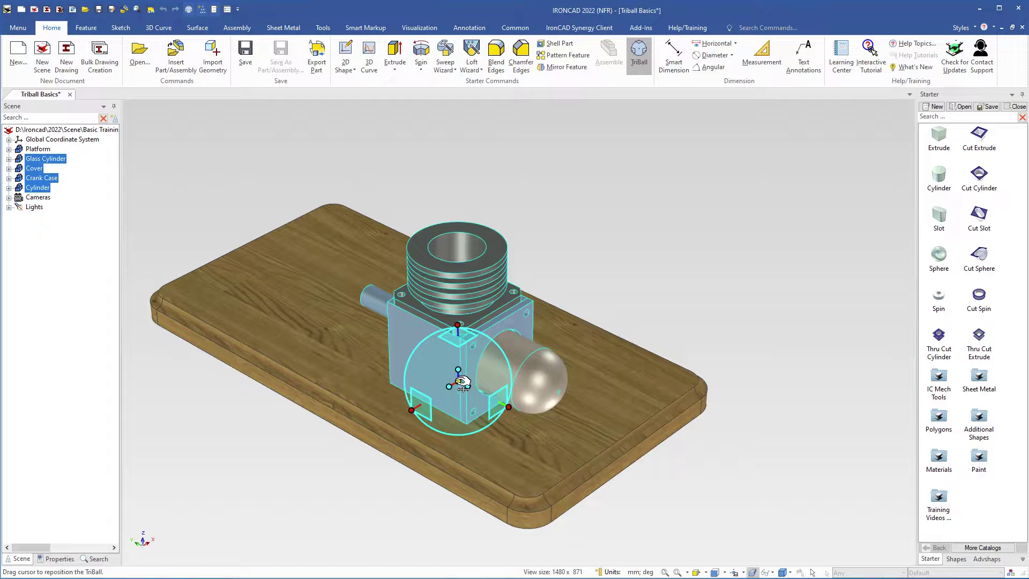
Move the engine group toward the platform's back-left and rotate it 180° about the vertical axis
{"action": "left_click_drag", "start_coordinate": [462, 383], "coordinate": [315, 297]}
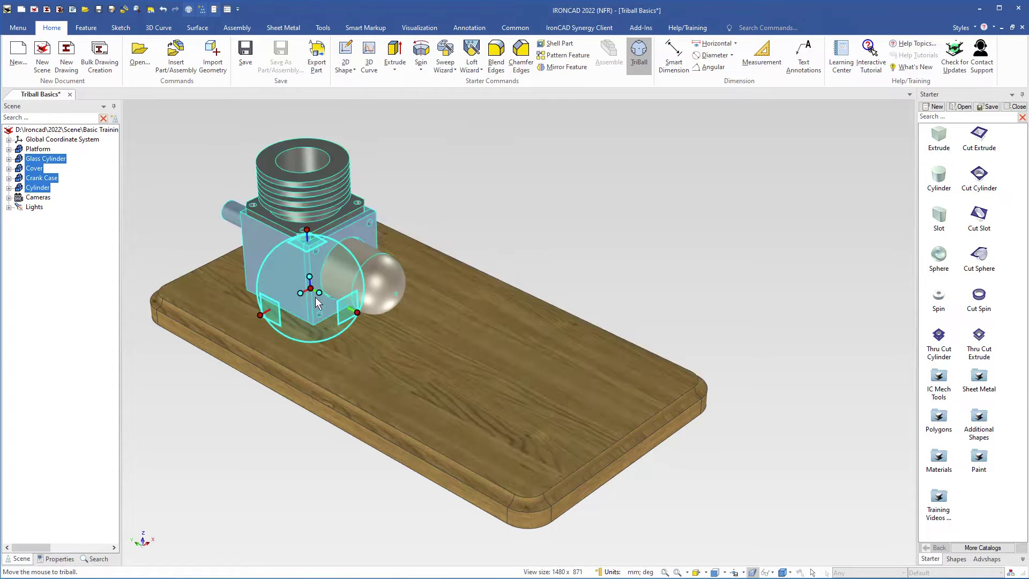
{"action": "left_click", "coordinate": [309, 231]}
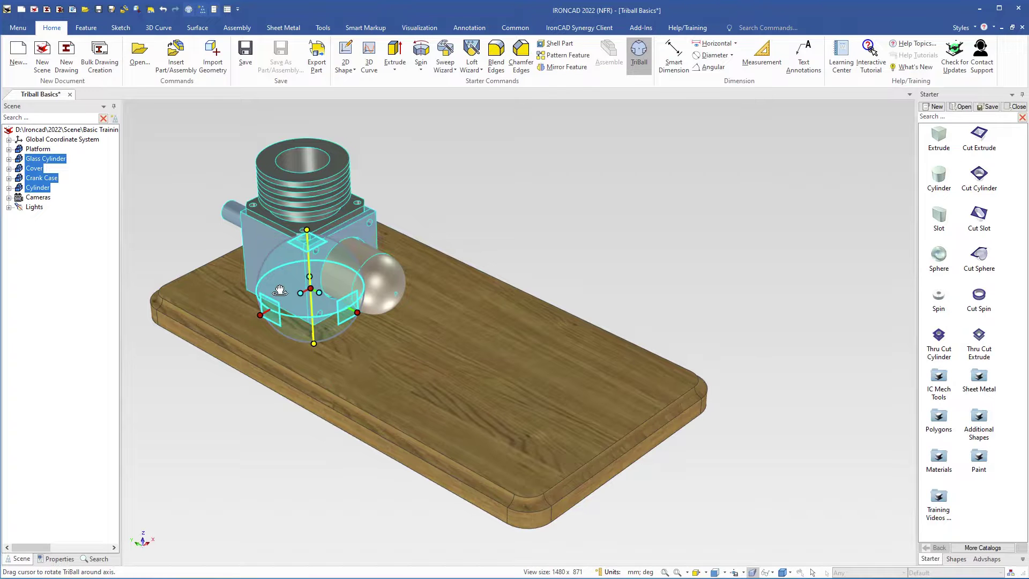
{"action": "left_click_drag", "start_coordinate": [280, 290], "coordinate": [362, 292]}
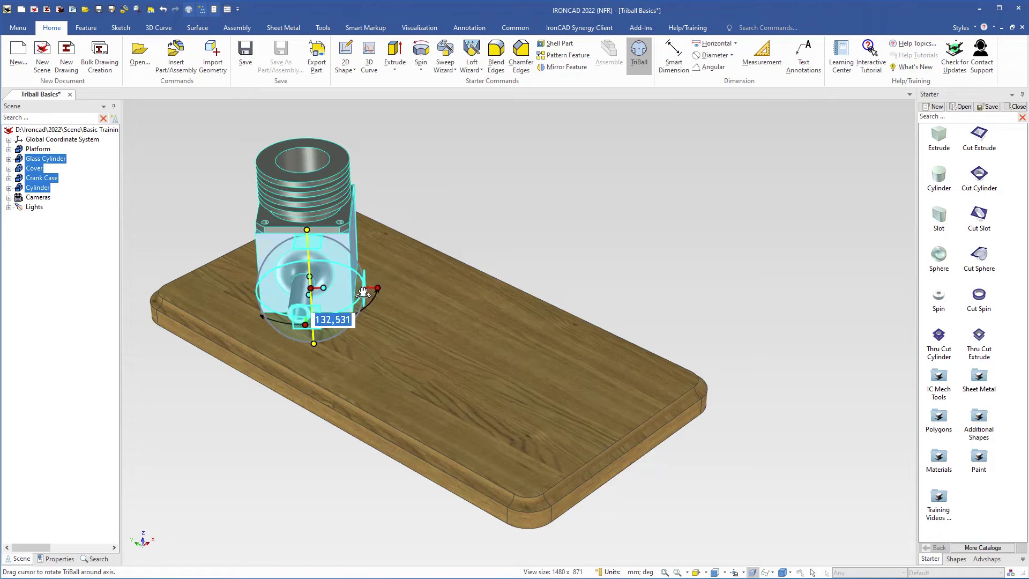
{"action": "type", "text": "180"}
{"action": "key", "text": "Return"}
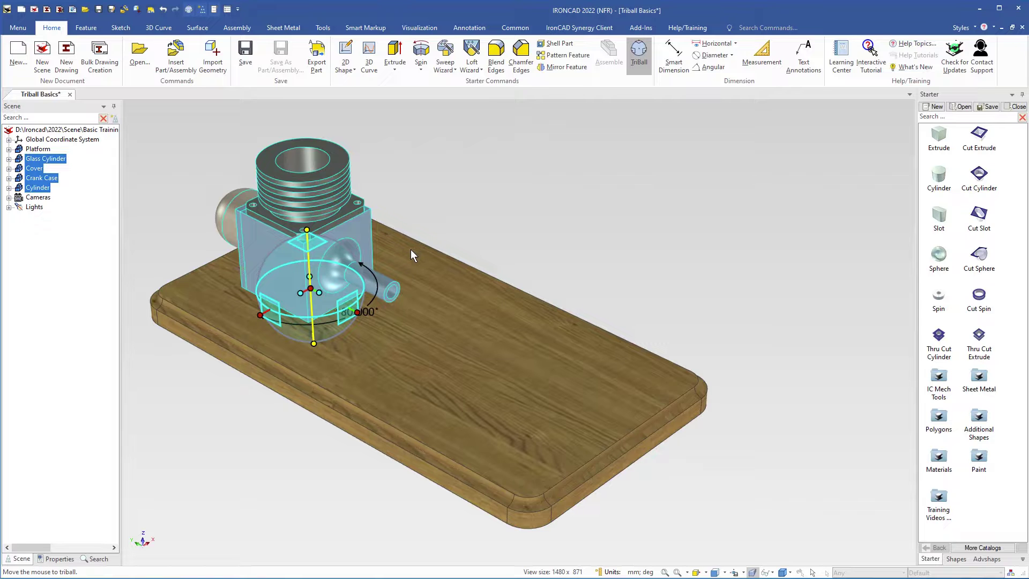
Drag the engine group to the middle of the wooden platform and turn TriBall off with F10
{"action": "left_click_drag", "start_coordinate": [314, 292], "coordinate": [427, 336]}
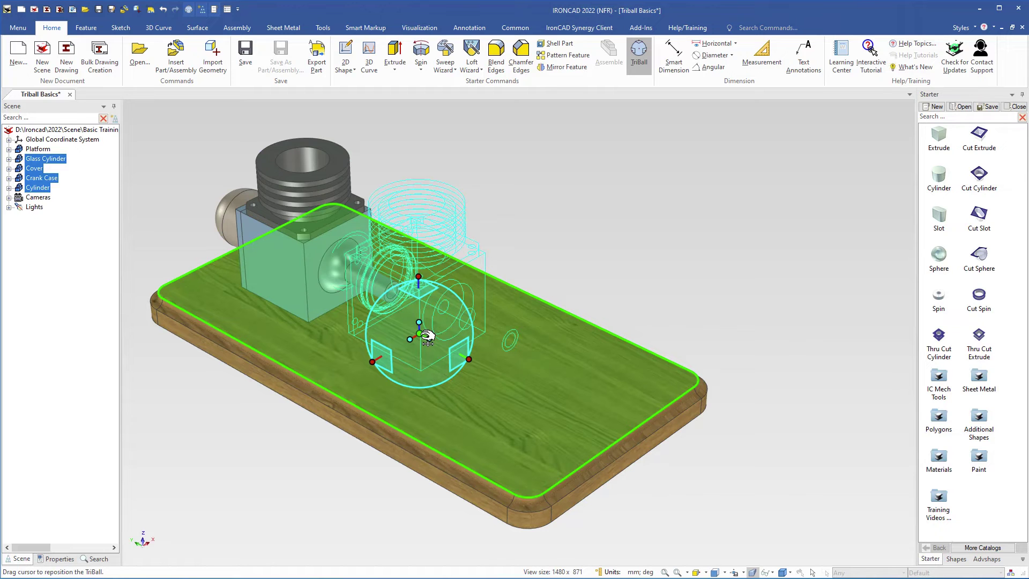
{"action": "left_click_drag", "start_coordinate": [428, 337], "coordinate": [427, 337]}
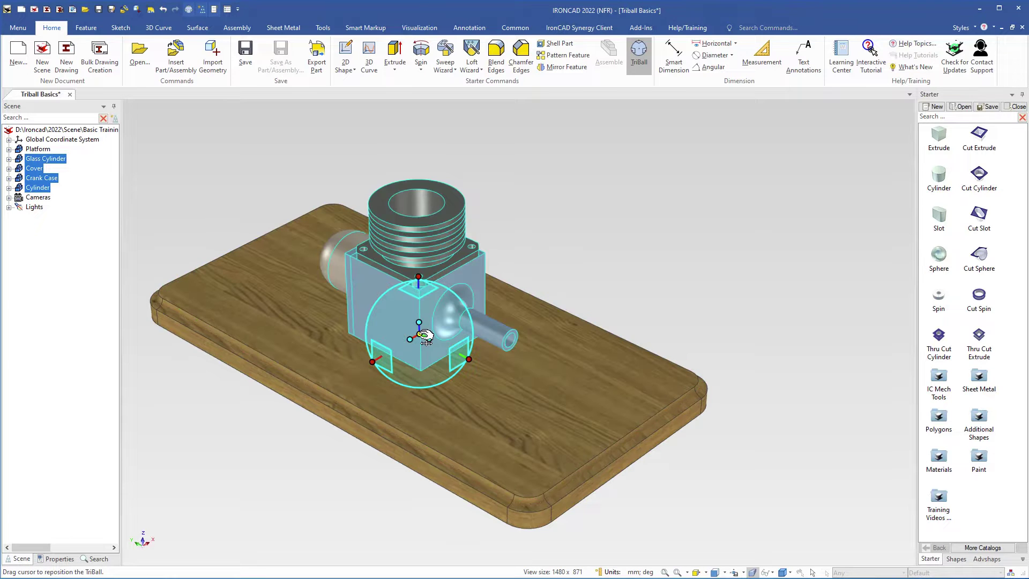
{"action": "key", "text": "F10"}
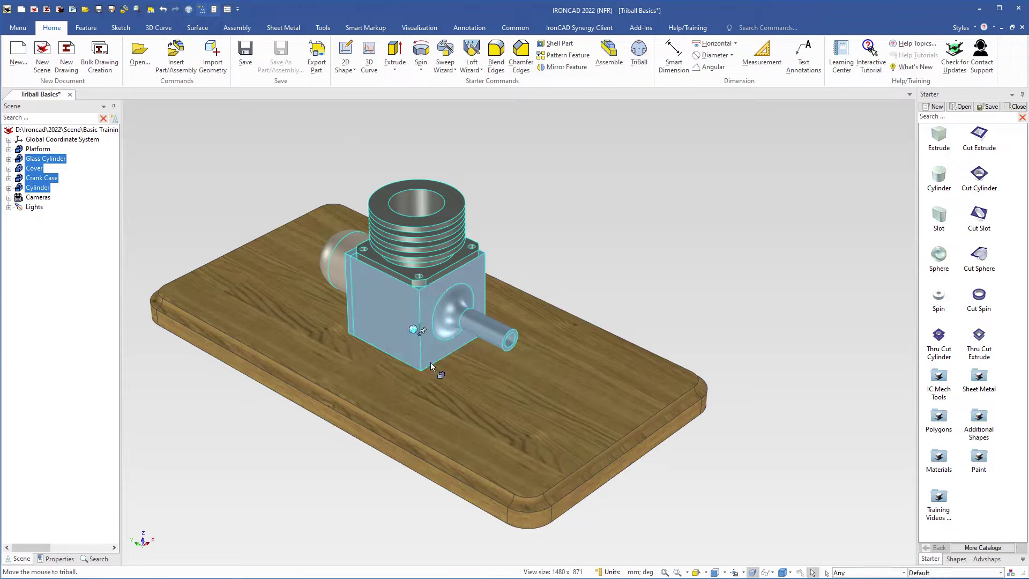